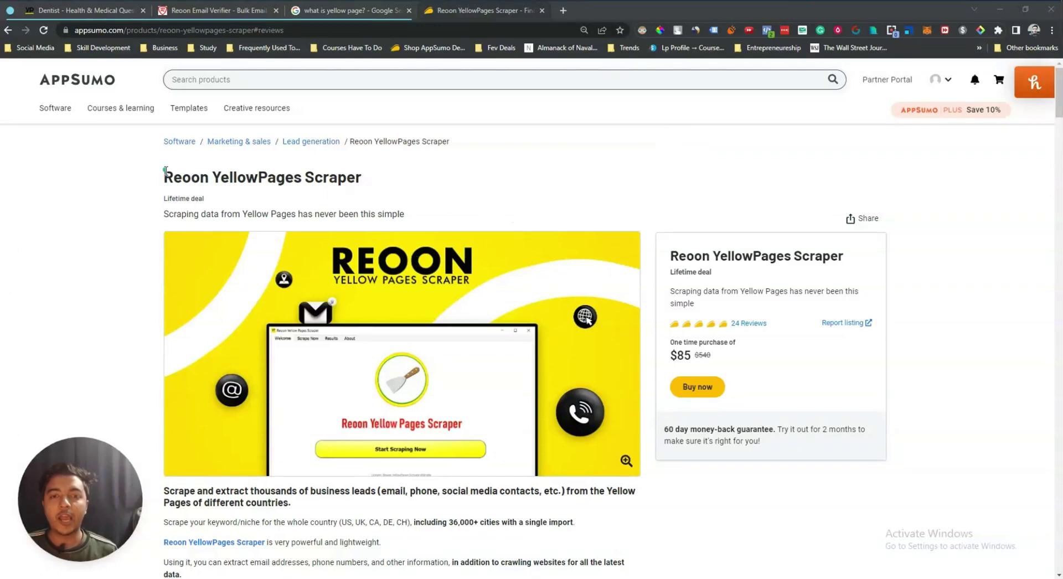
Step: Highlight the Wikipedia yellow pages definition and 'telephone directories', then bring up the Reoon Email Verifier tab
left_click_drag(165, 176, 406, 178)
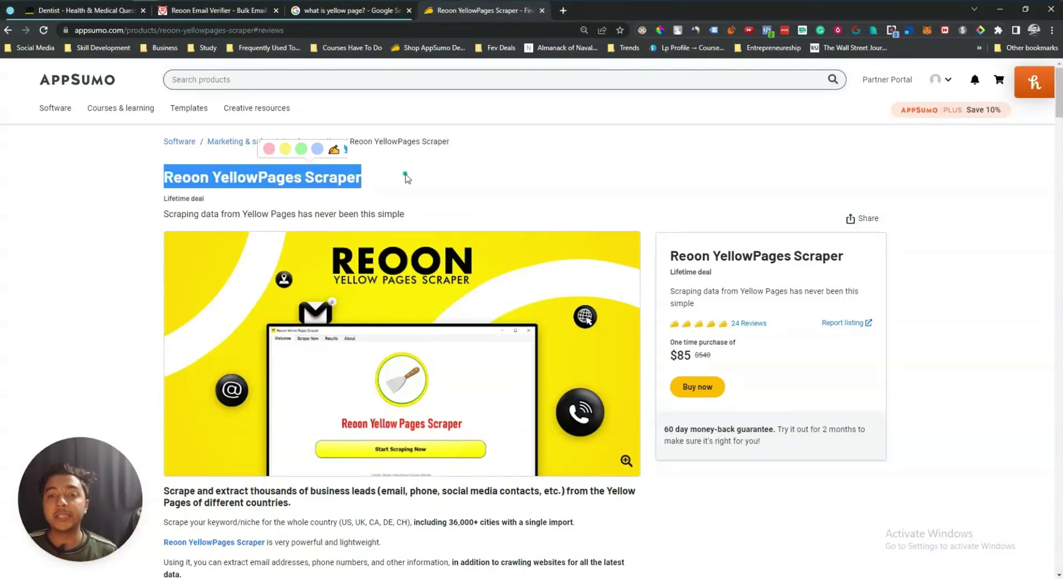
left_click(406, 178)
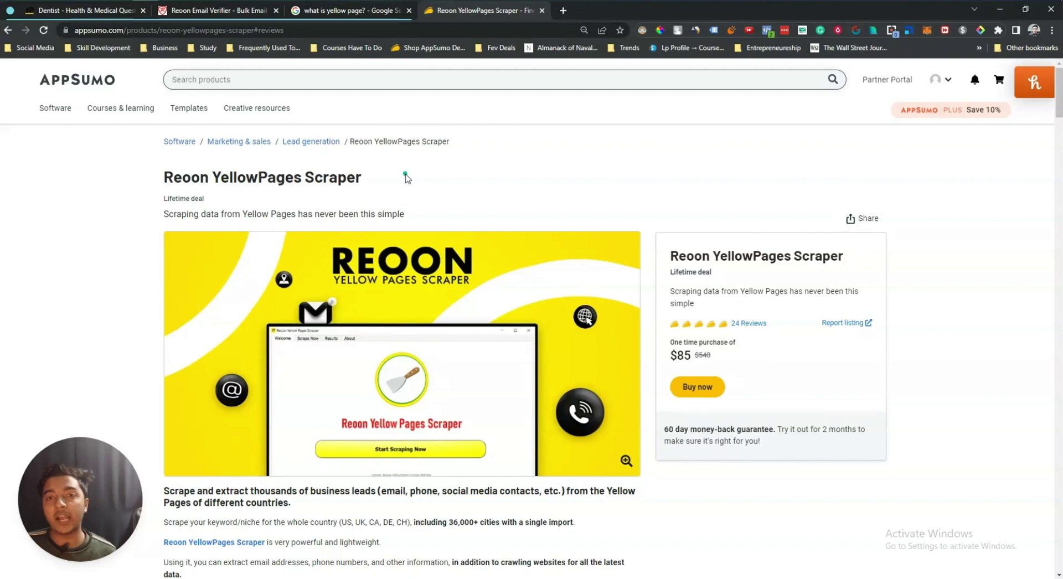
left_click(372, 13)
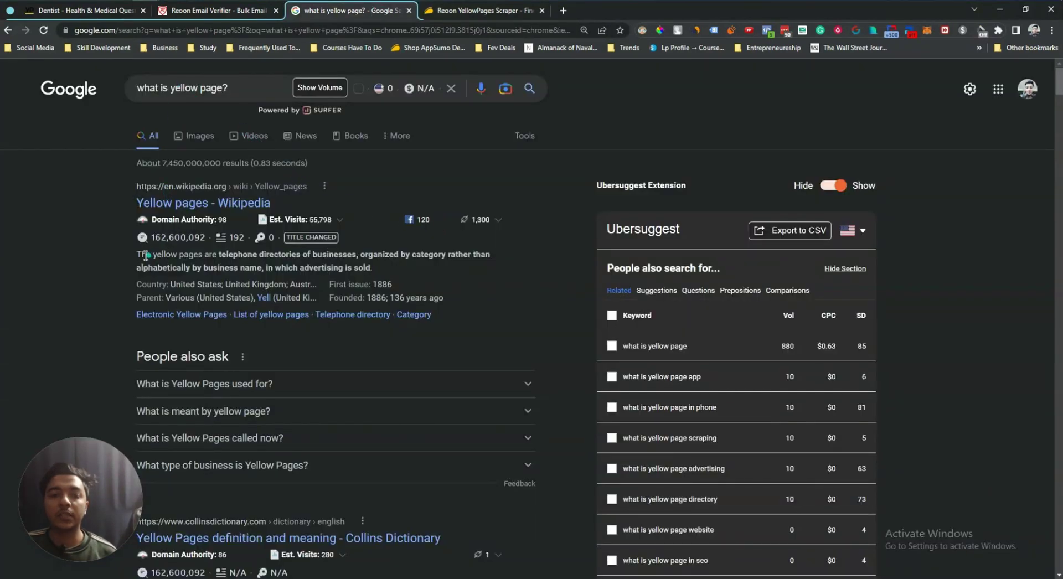
left_click_drag(138, 256, 385, 265)
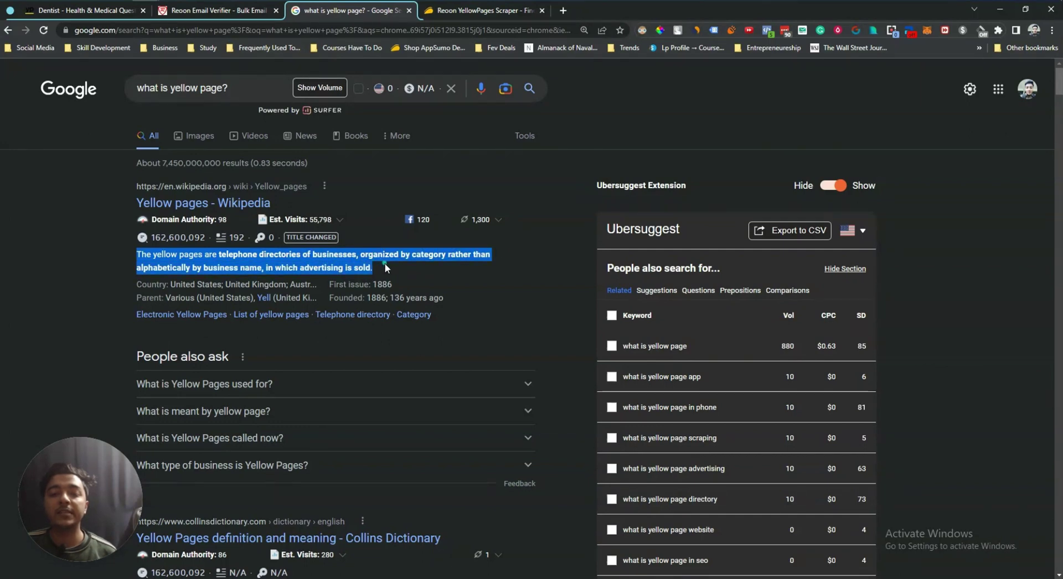
left_click(385, 264)
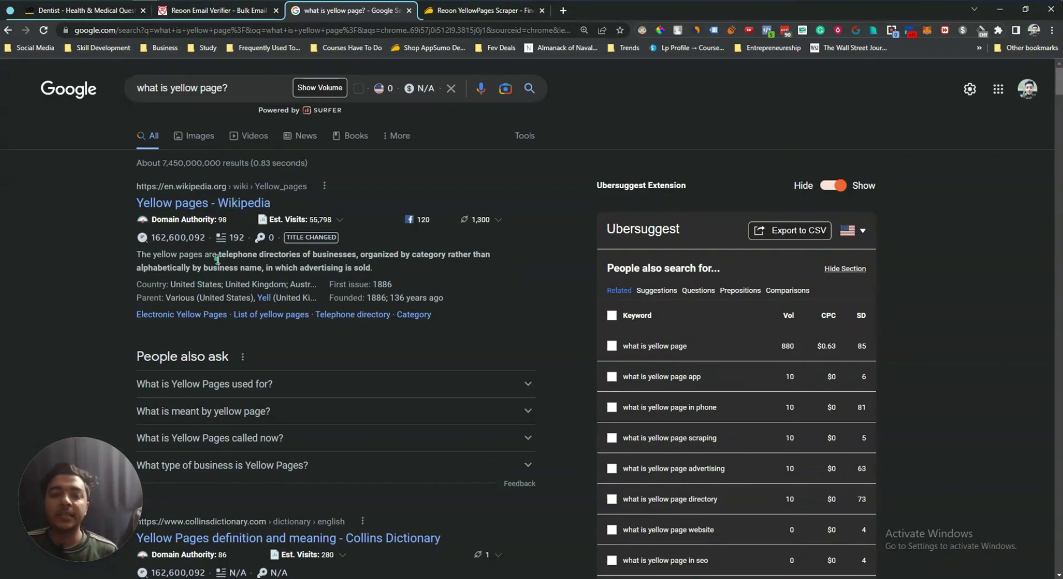
left_click_drag(218, 258, 319, 258)
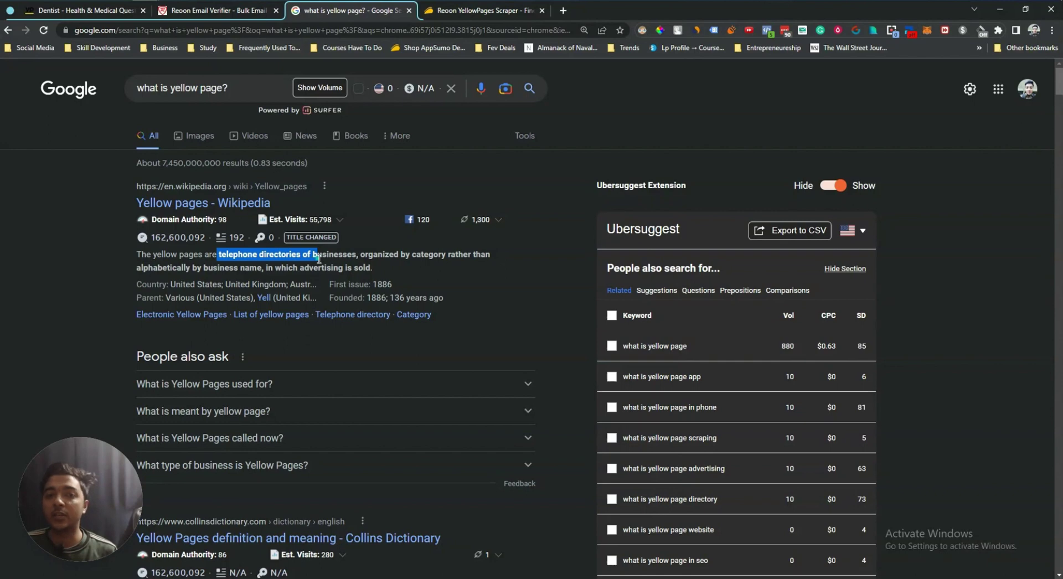
left_click(202, 13)
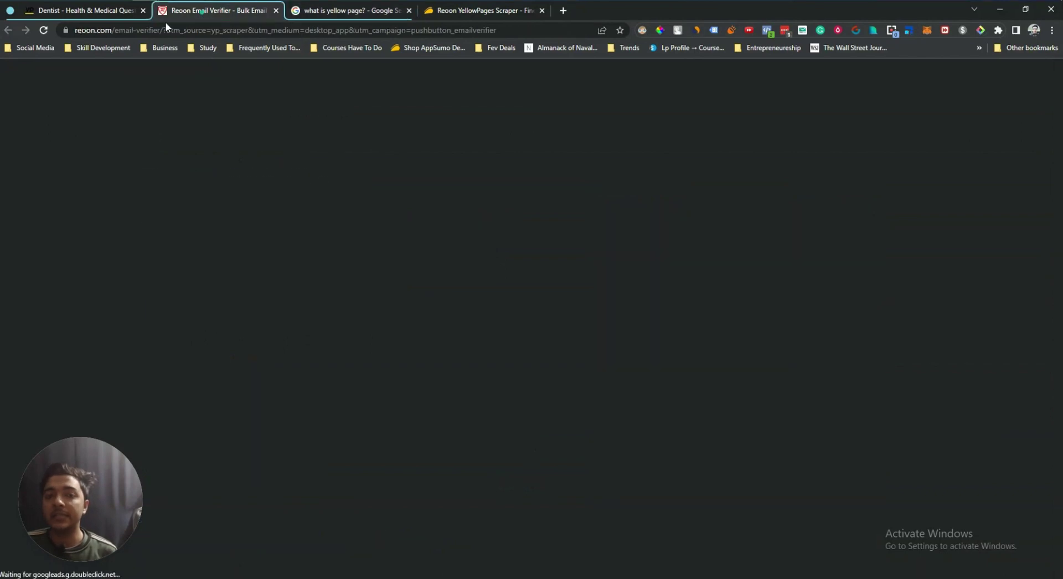
Step: Return from the dentist questions page to the top of the yellowpages.com homepage
left_click(91, 12)
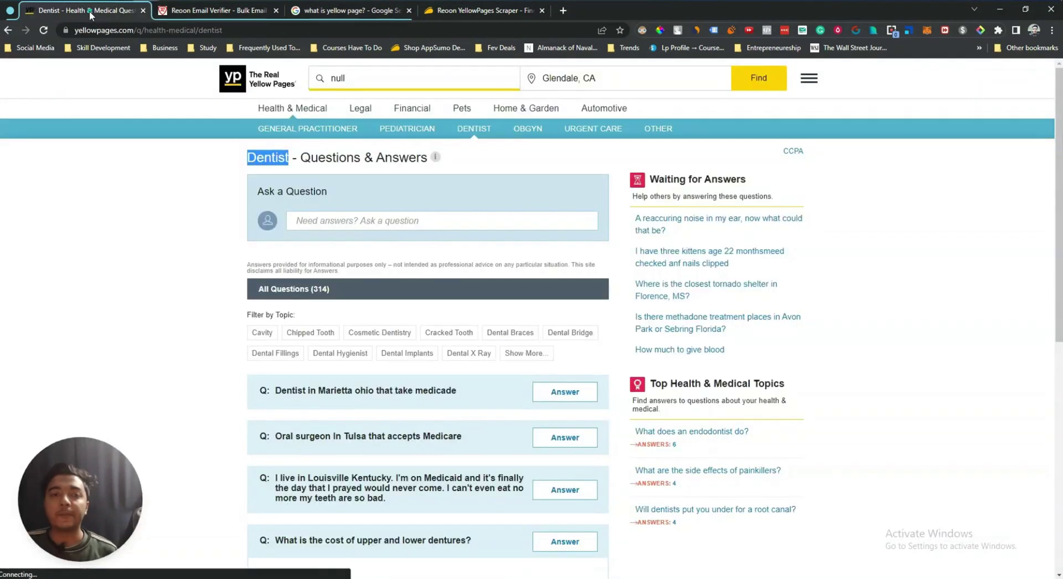
left_click(10, 32)
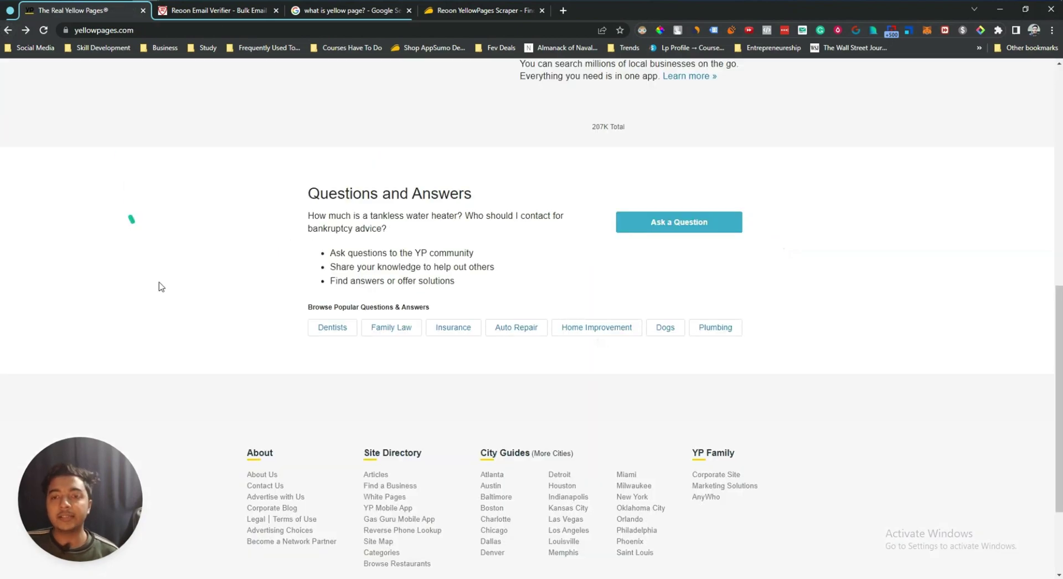
scroll(161, 287, "up", 9)
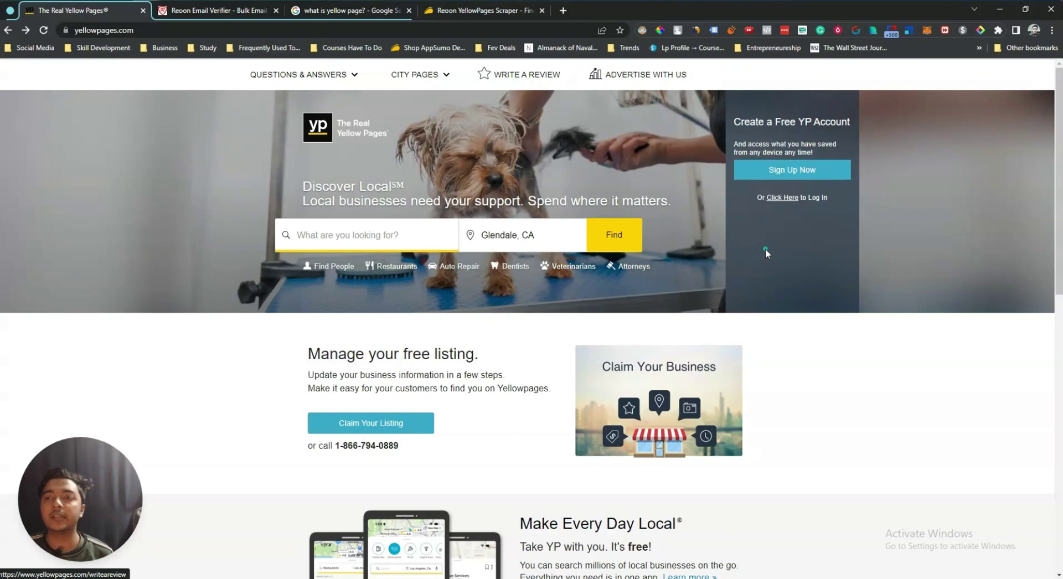
Step: Check yellowpages.com traffic in Similarweb, noting the 96.00% United States share, then close it
left_click(694, 32)
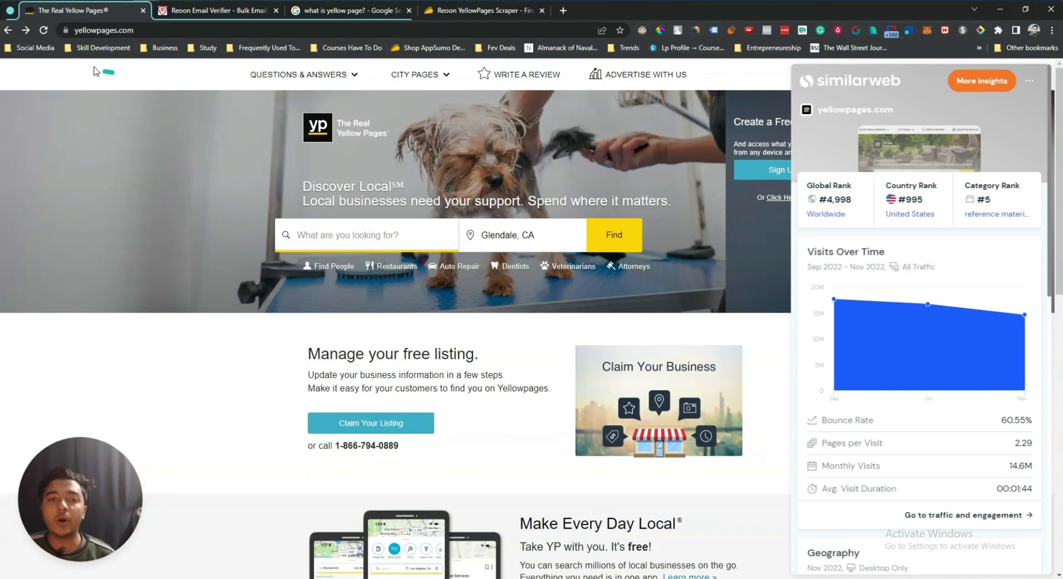
scroll(924, 382, "down", 1)
scroll(925, 382, "down", 2)
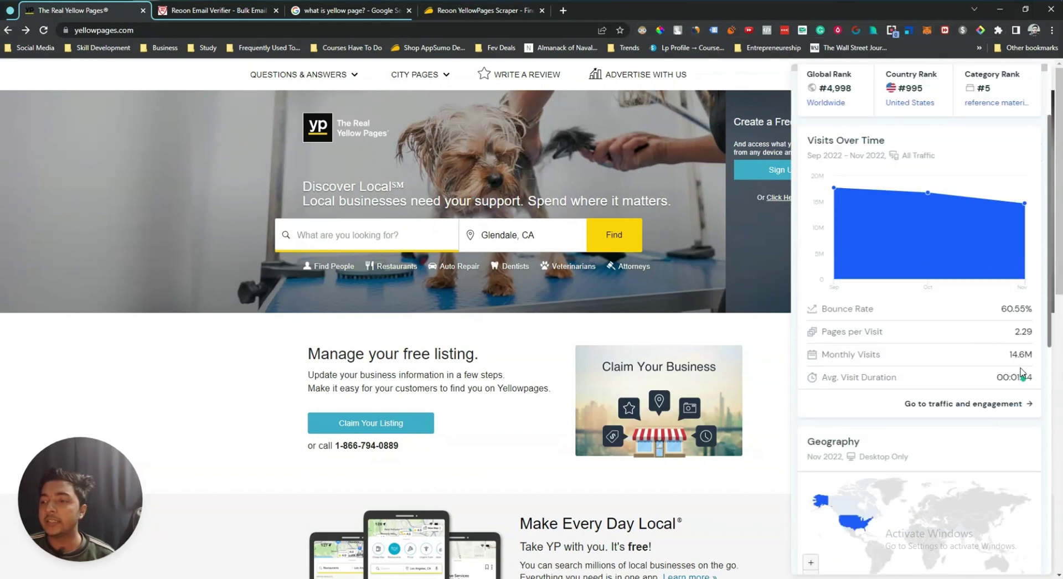
left_click_drag(1010, 354, 1038, 355)
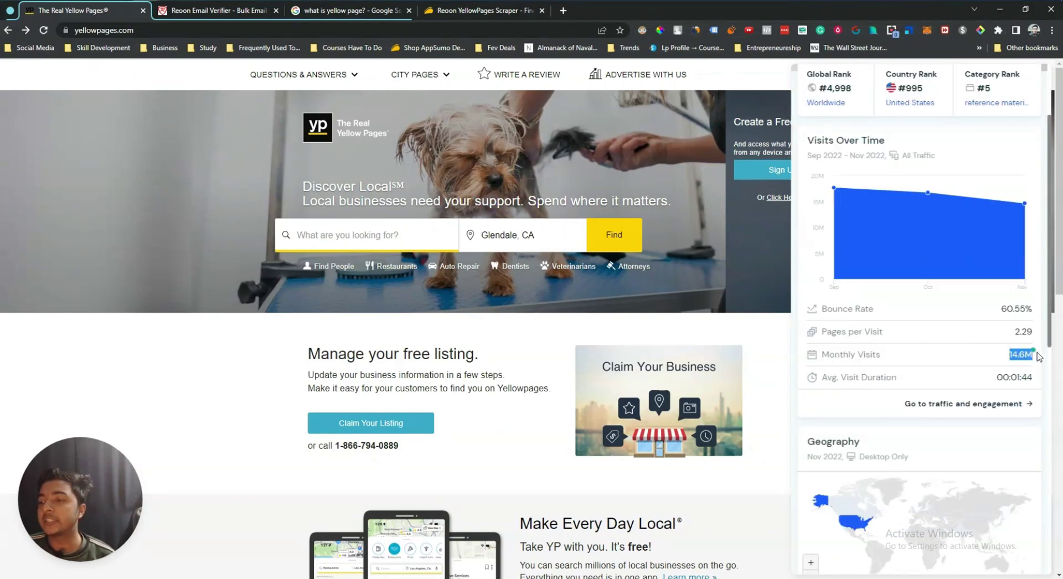
scroll(894, 360, "down", 1)
scroll(893, 360, "down", 3)
mouse_move(861, 361)
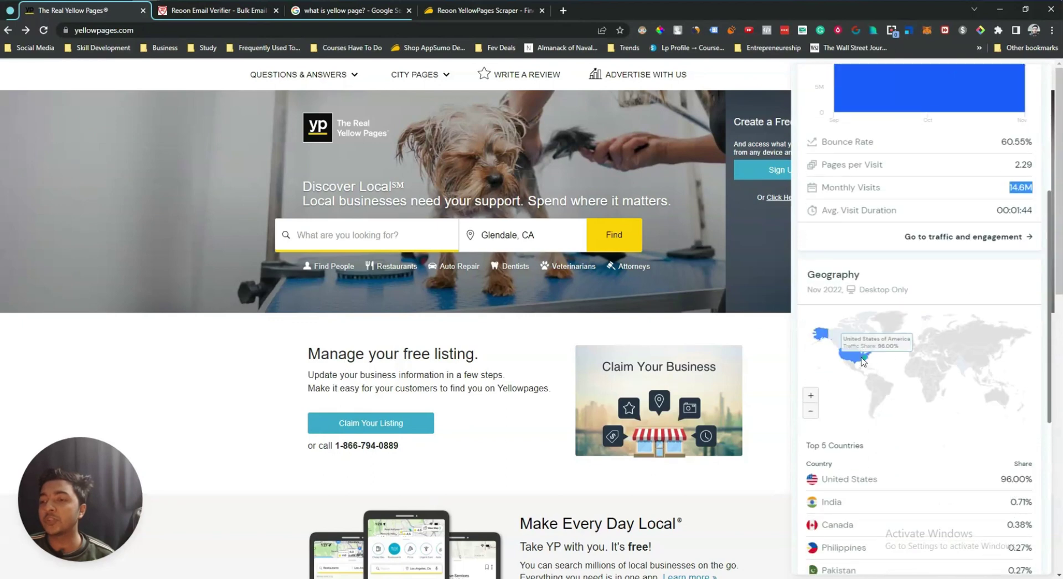
scroll(860, 361, "down", 2)
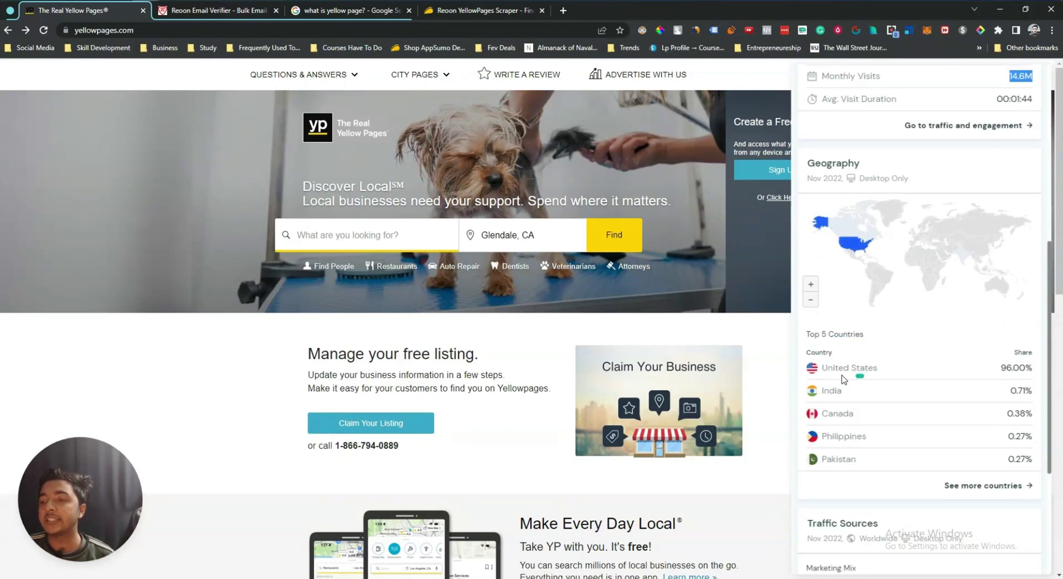
left_click_drag(1001, 368, 1035, 370)
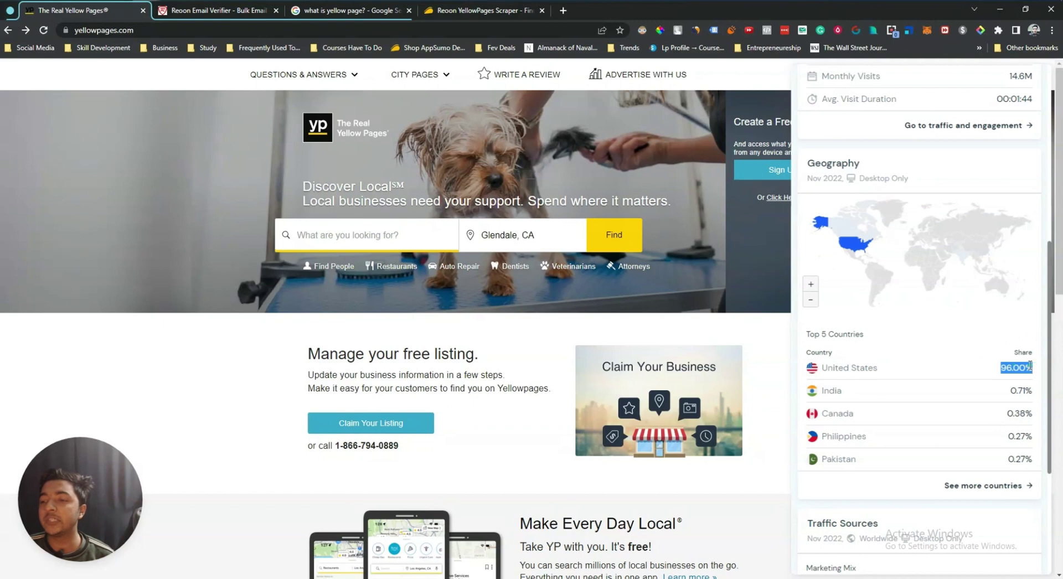
left_click(227, 351)
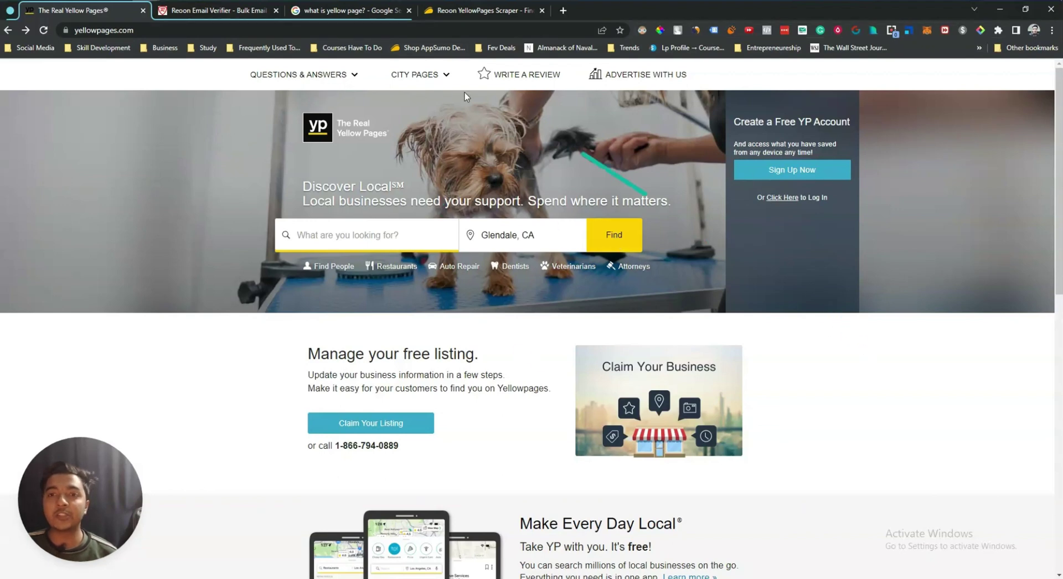
Step: Return to the Reoon YellowPages Scraper AppSumo page and highlight its product title
left_click(446, 11)
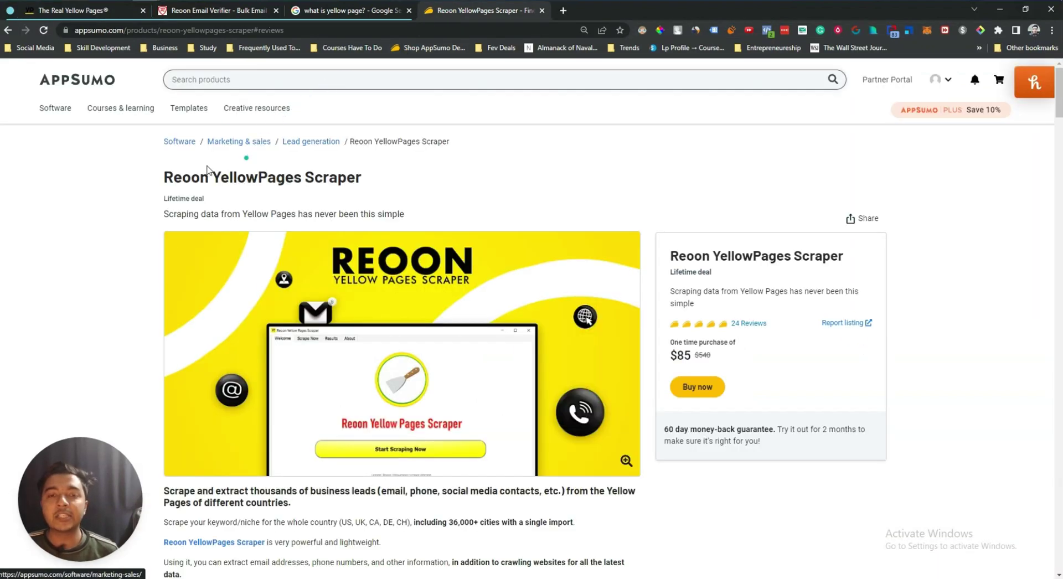
left_click_drag(167, 176, 380, 176)
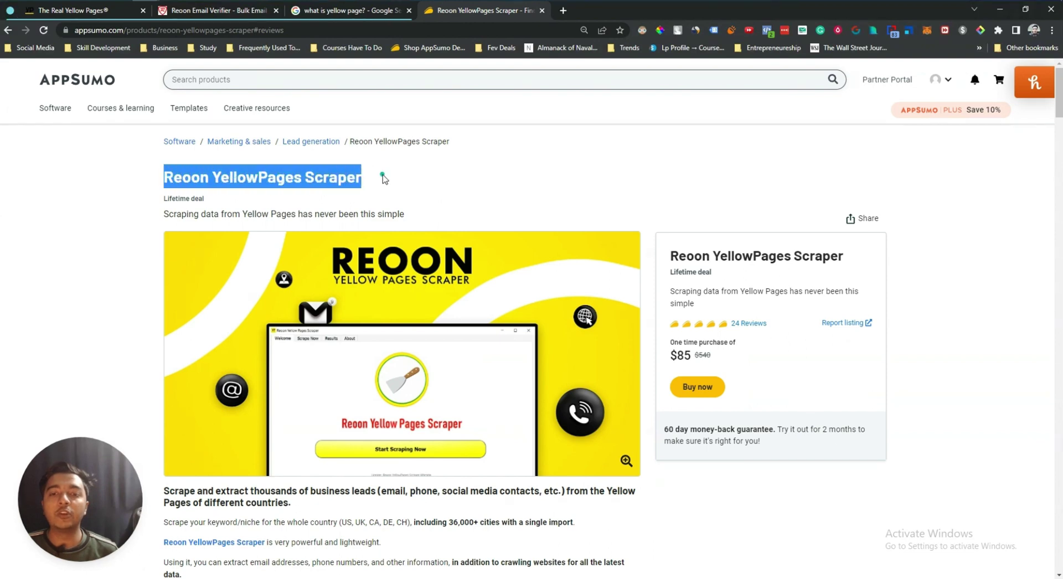
left_click(383, 176)
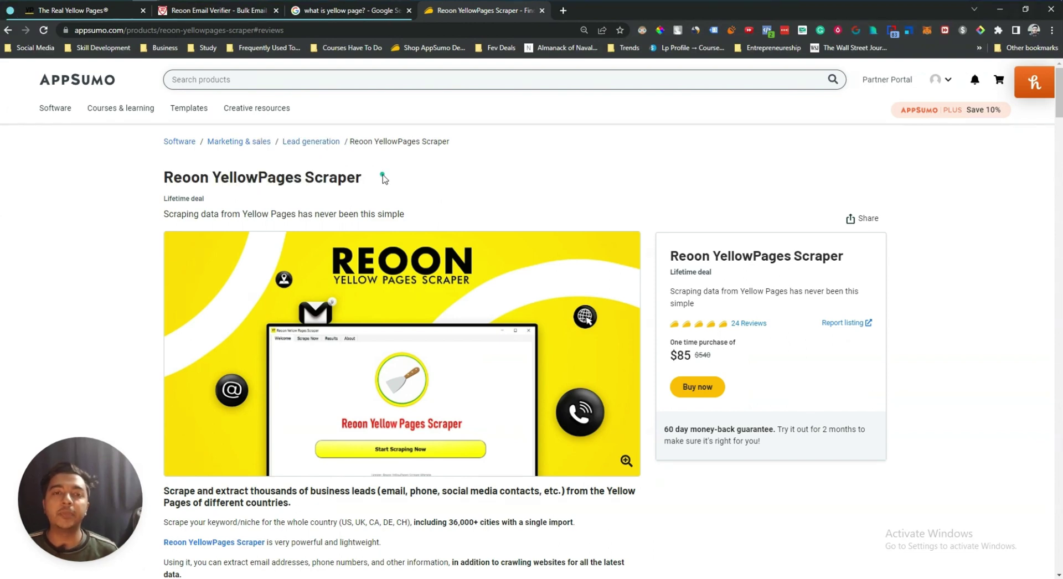
left_click(83, 10)
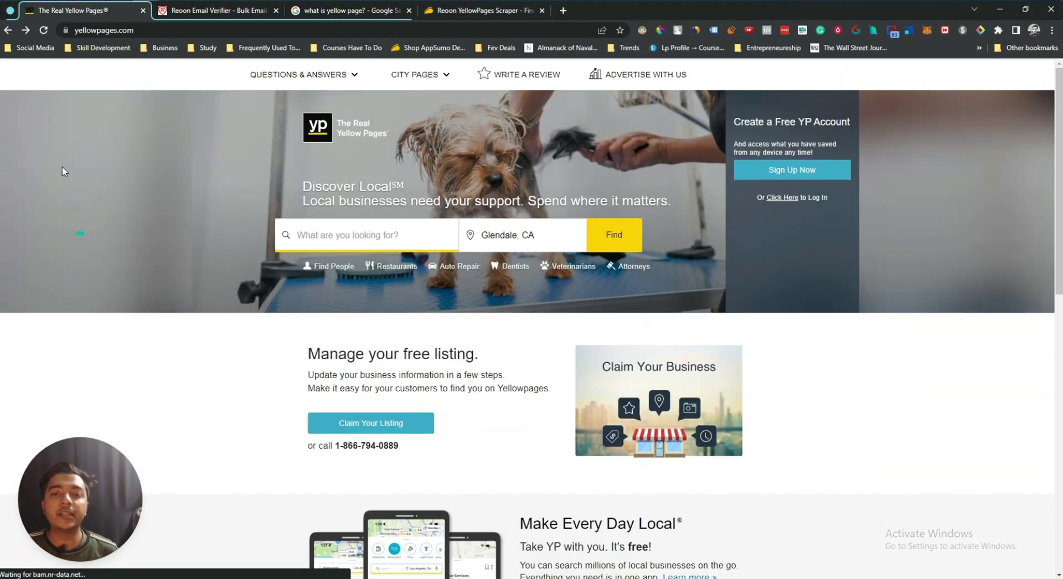
left_click(473, 11)
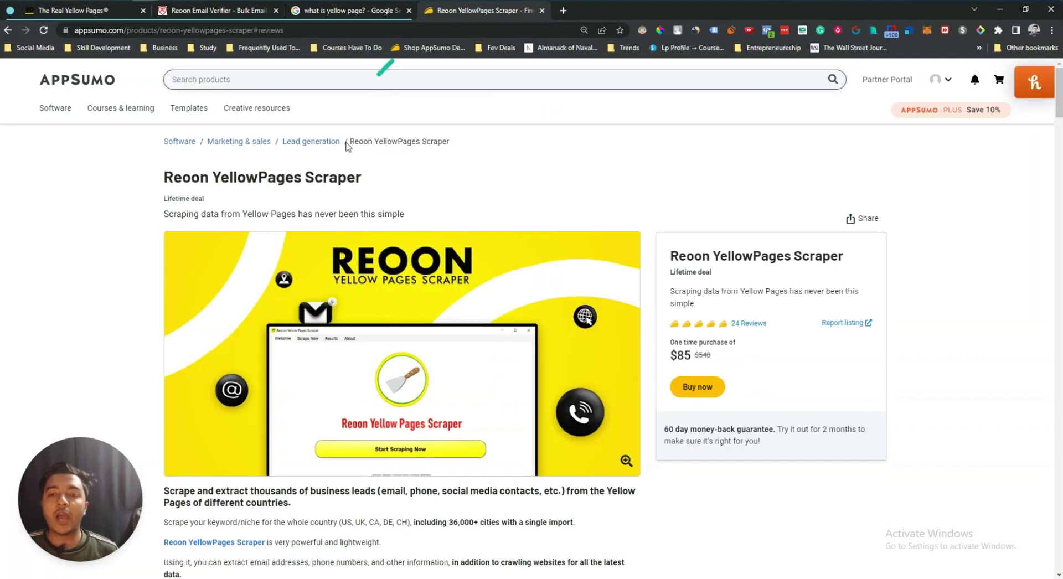
left_click_drag(164, 176, 400, 173)
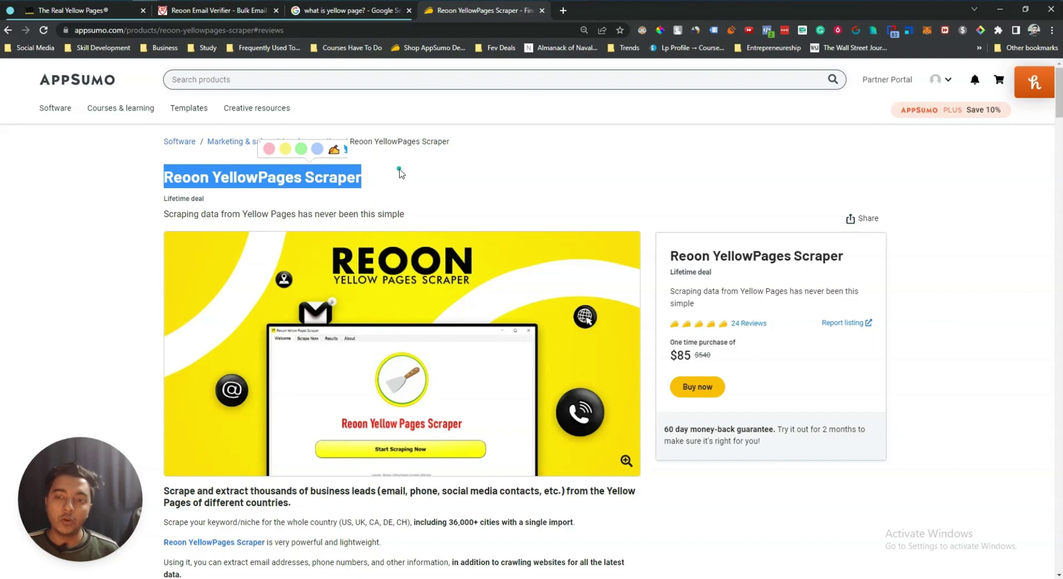
left_click(399, 170)
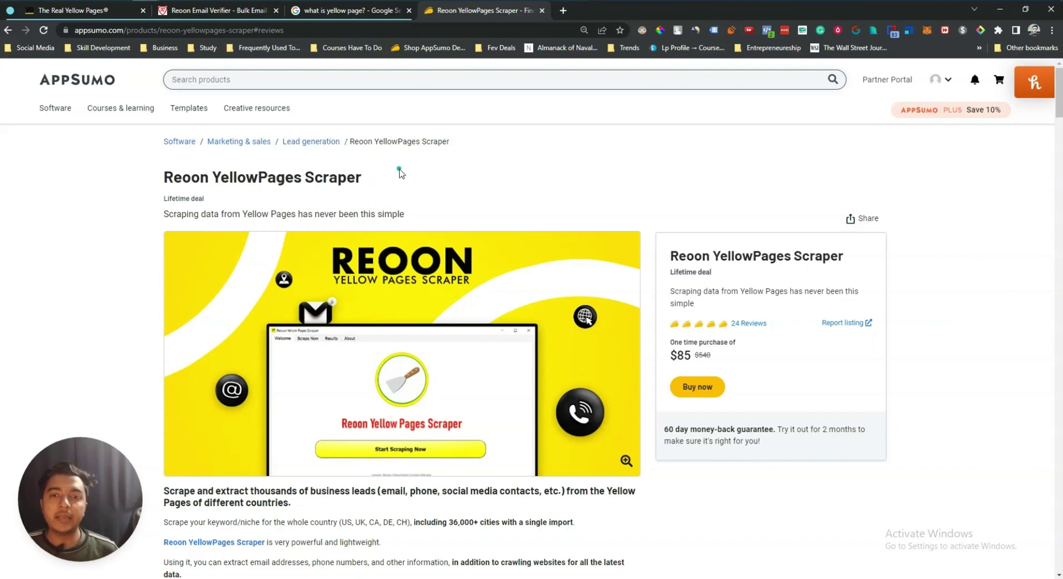
Step: Jump to the product's 24 reviews, scroll through them, then return to the page top
left_click(760, 325)
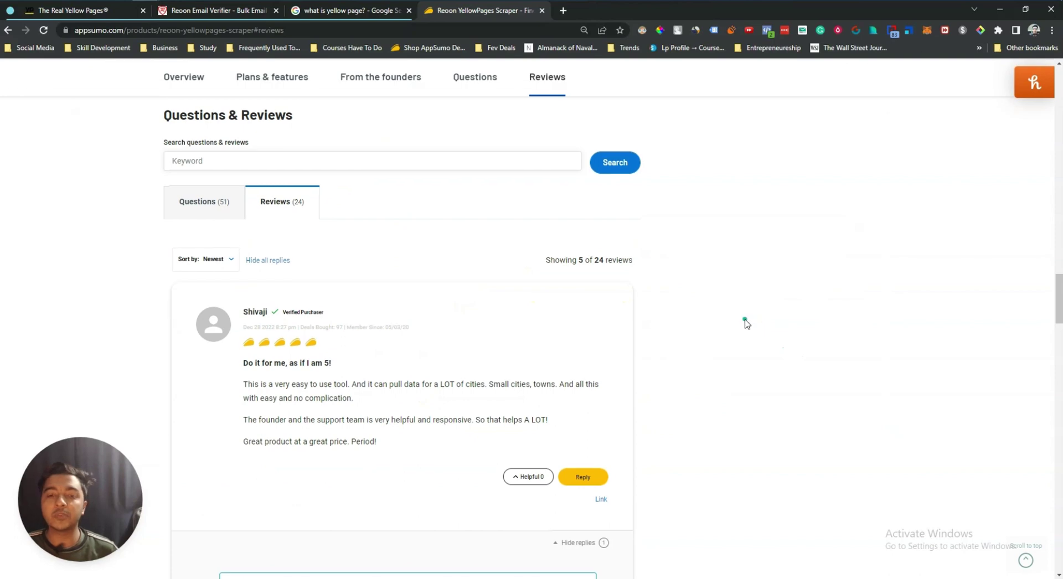
scroll(743, 320, "down", 2)
scroll(327, 241, "down", 6)
scroll(316, 266, "down", 5)
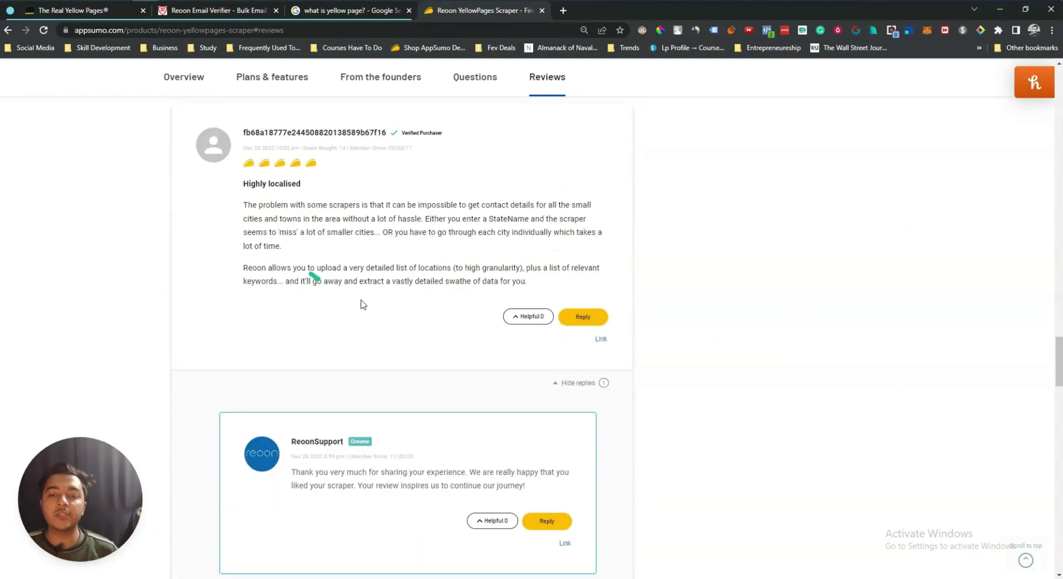
key("Home")
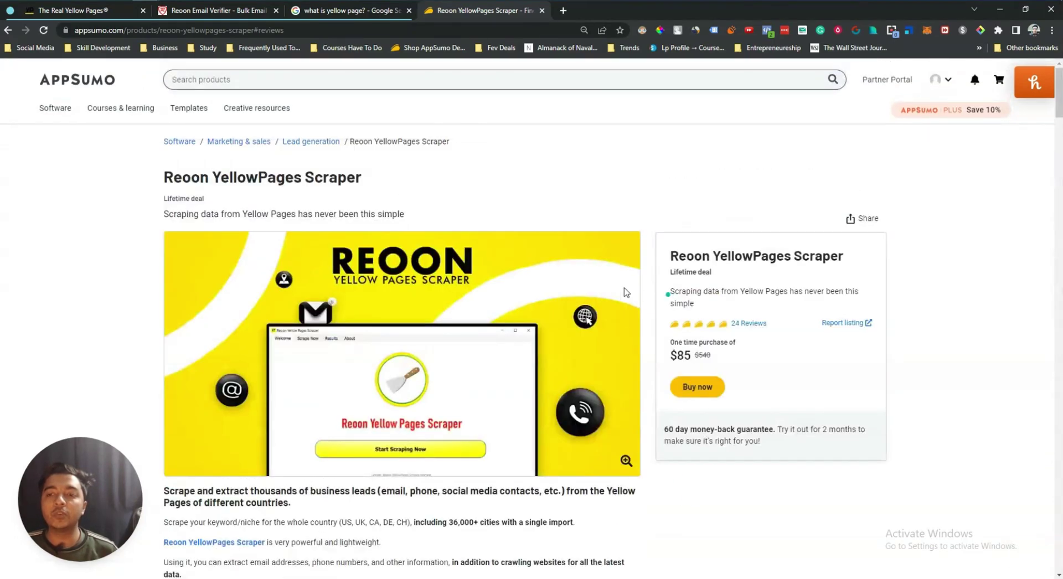
Step: Review the plans and features section, then scroll back up the product page
scroll(254, 96, "down", 5)
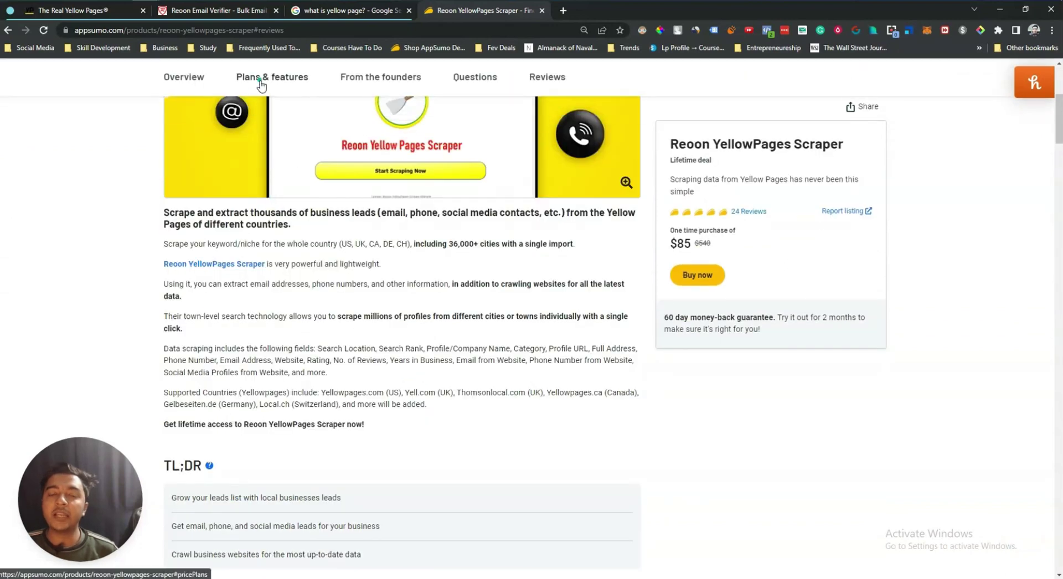
left_click(260, 82)
scroll(288, 199, "down", 3)
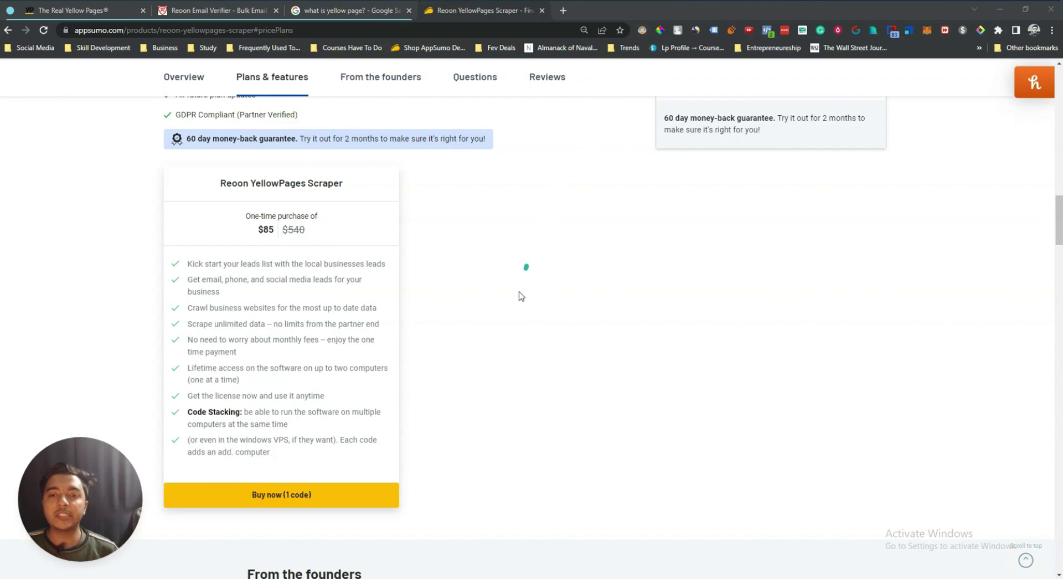
left_click(488, 396)
scroll(486, 399, "up", 15)
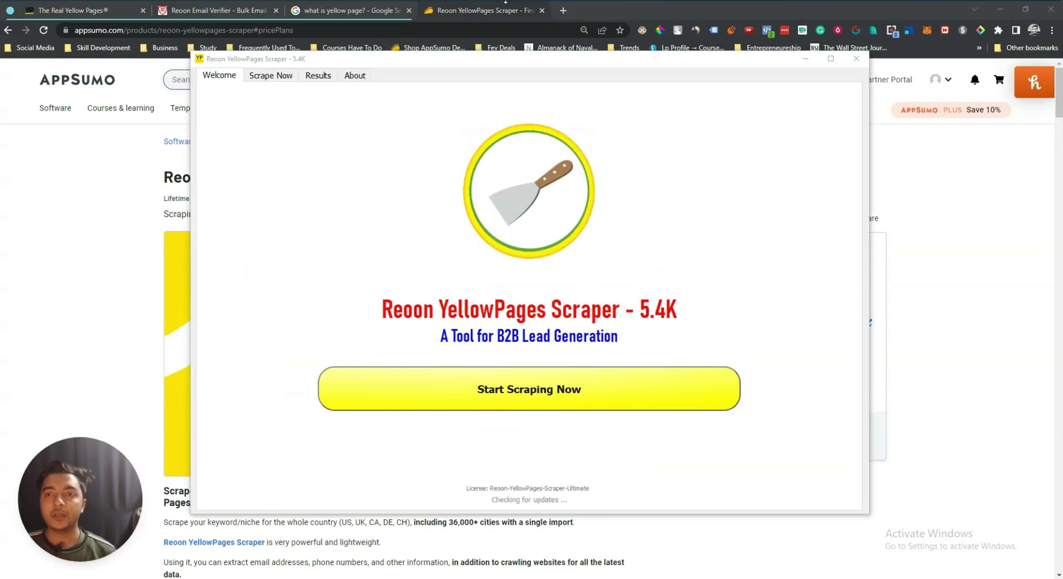
Step: Maximize the scraper window and open the Scrape Now tab showing both scraping modes
left_click(830, 59)
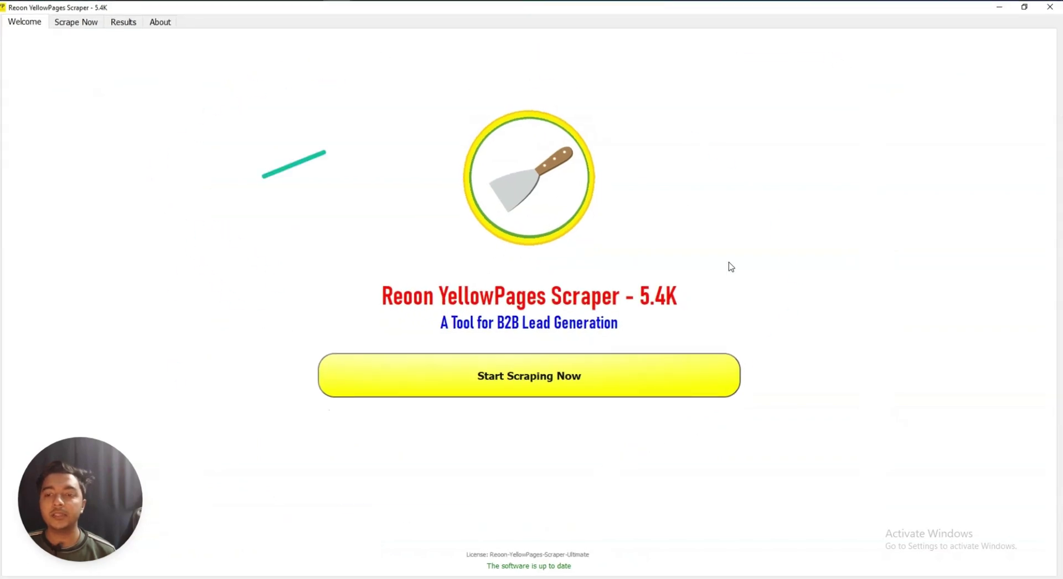
left_click(493, 381)
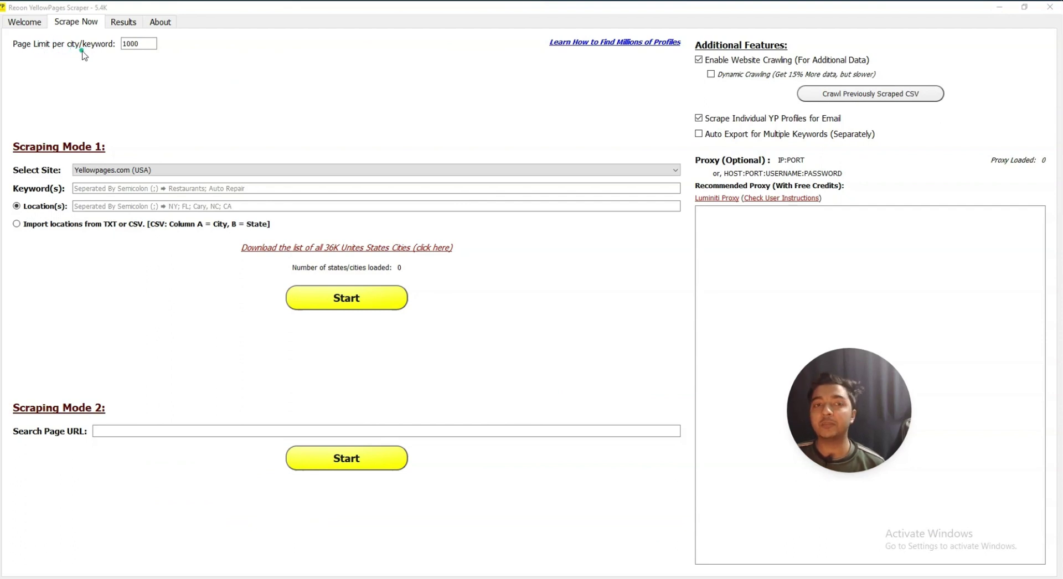
left_click(141, 44)
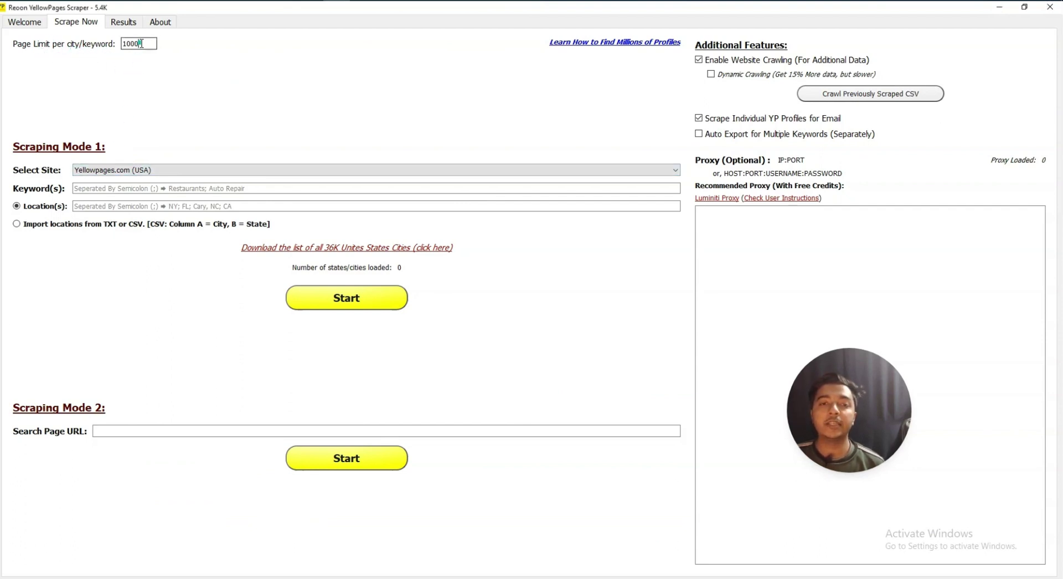
left_click(139, 169)
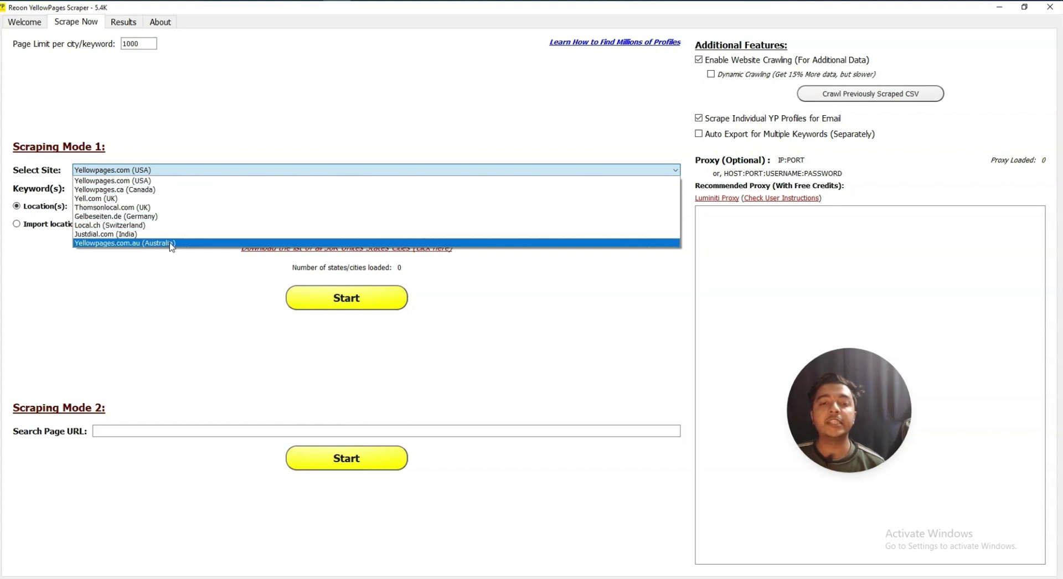
left_click(167, 172)
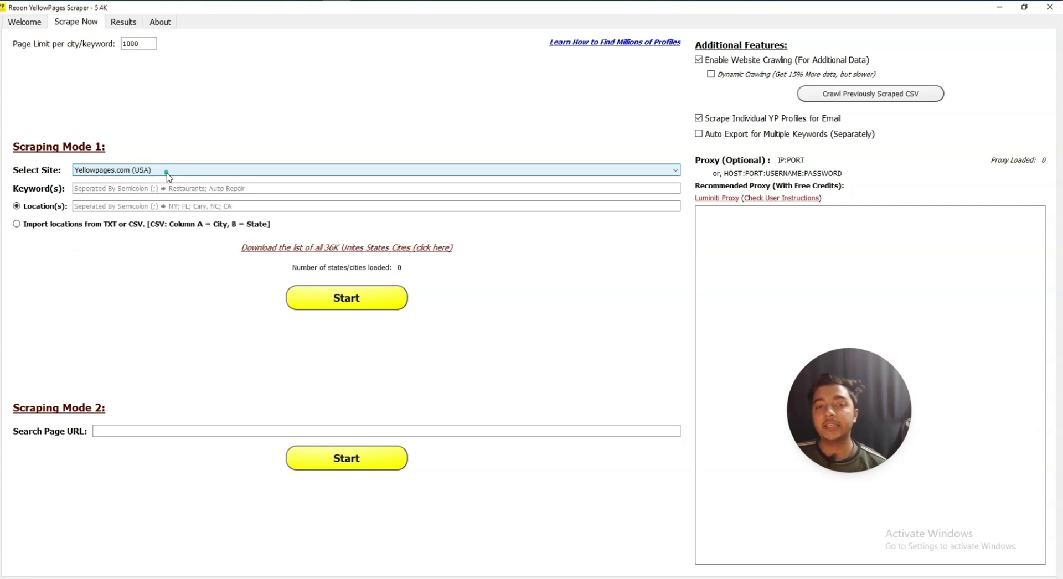
left_click(116, 188)
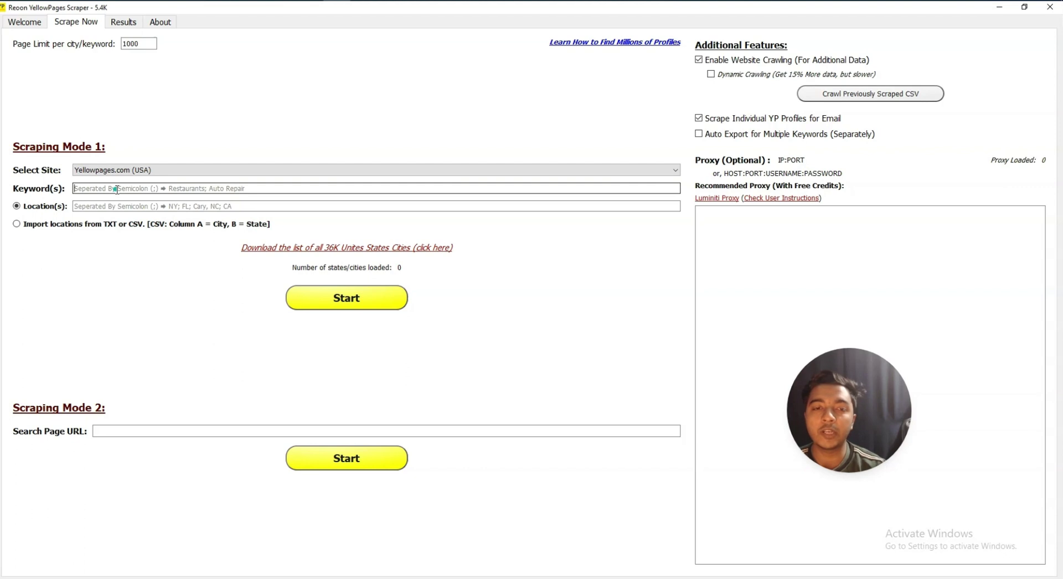
Step: Enter the keywords 'Dentist, Car Repair' in Scraping Mode 1
type("Dentist, Car Repair")
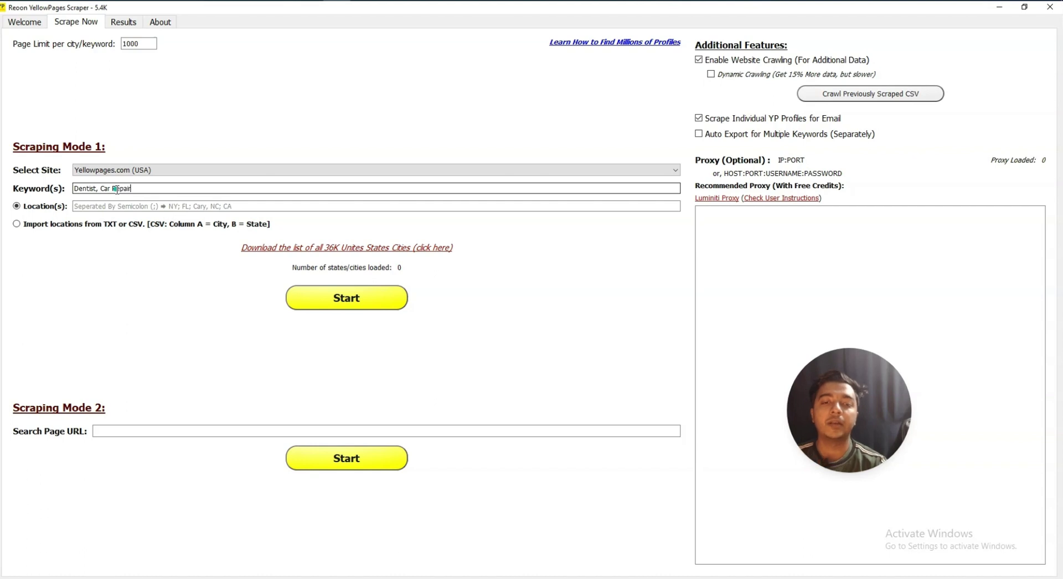
left_click(112, 205)
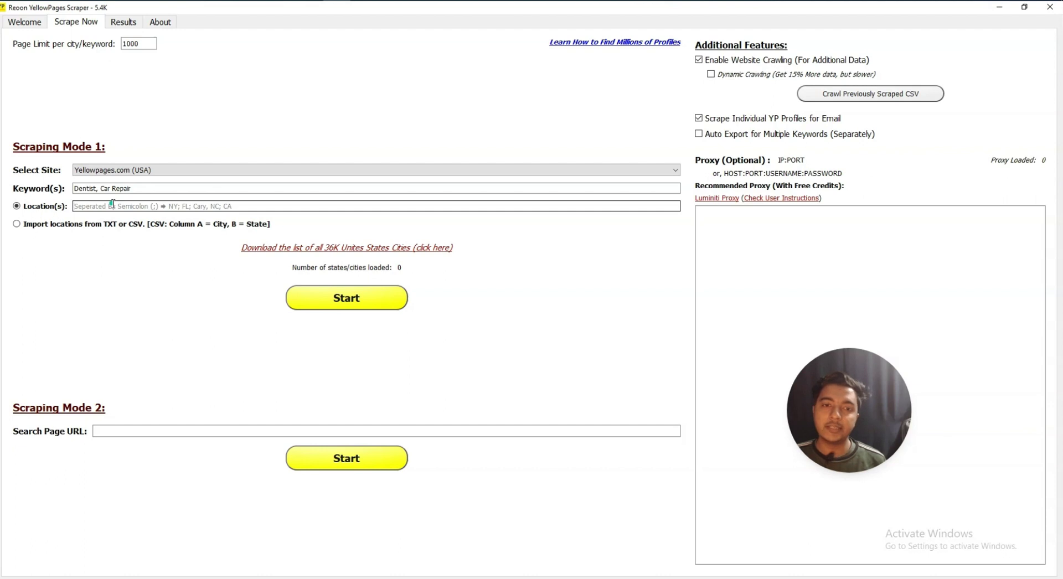
left_click_drag(145, 189, 75, 188)
left_click(76, 189)
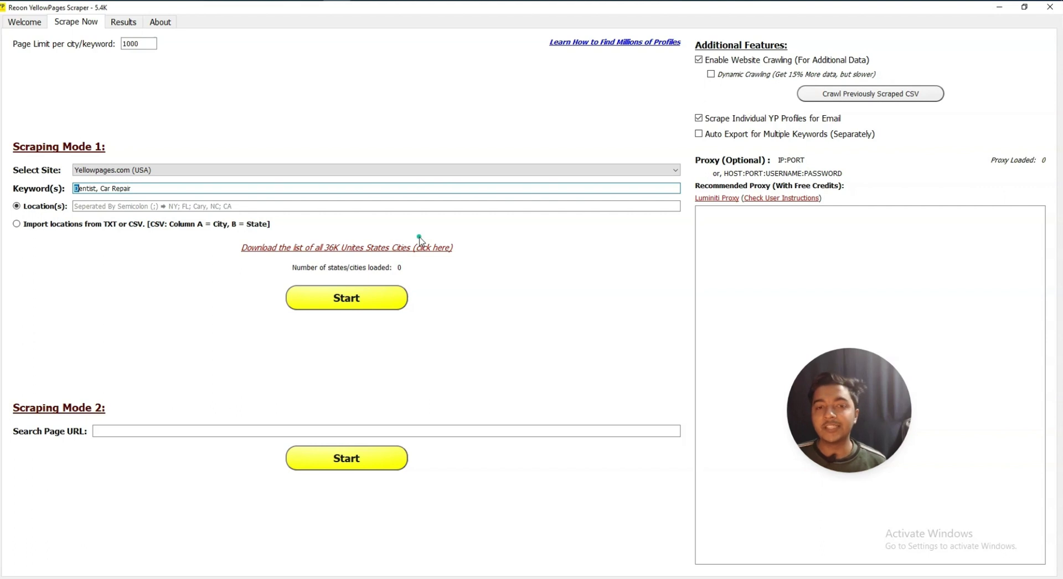
Step: Enter 'NY,FL,MIAMI' as the search location
left_click(211, 205)
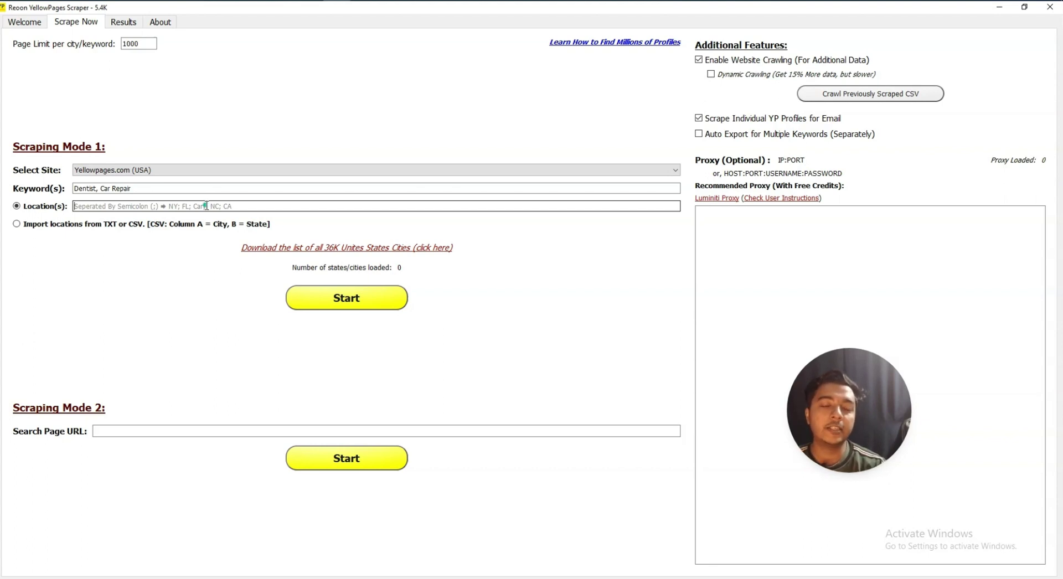
type("NY,FL,MIAMI")
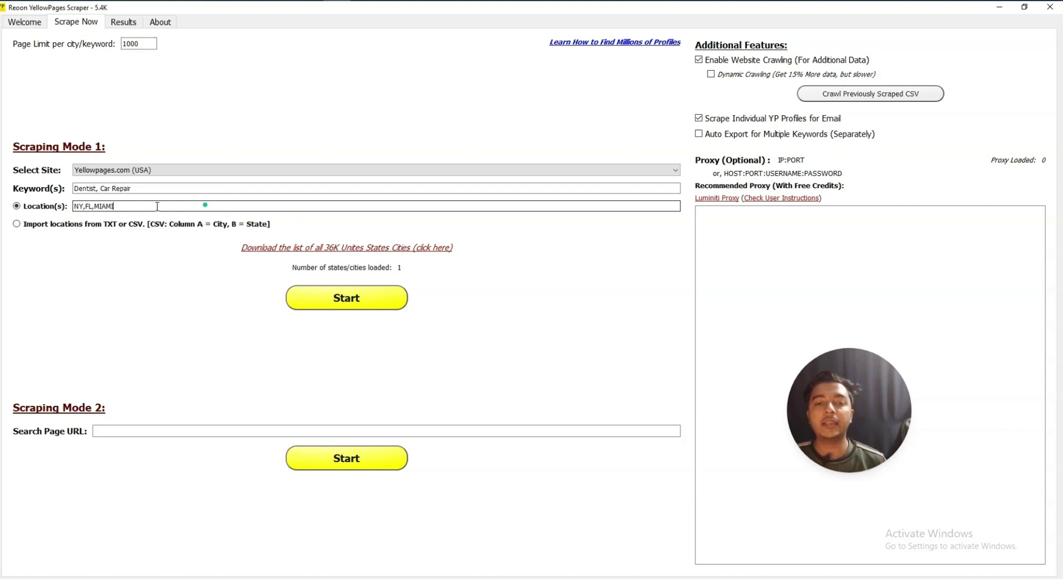
left_click_drag(157, 207, 83, 206)
left_click(92, 207)
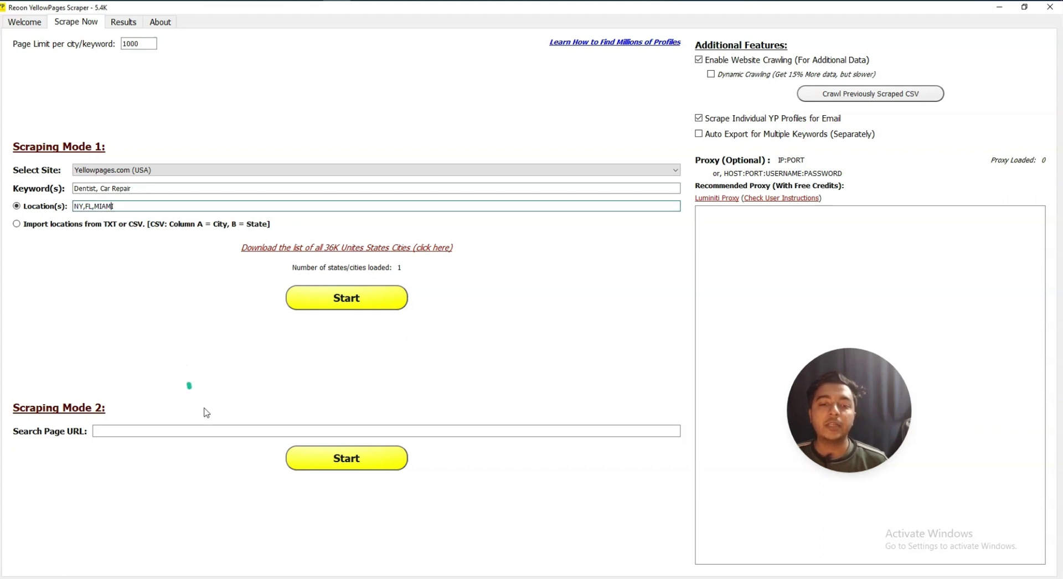
Step: Start the Scraping Mode 1 run, choosing Keep Enabled for website crawling
left_click(356, 308)
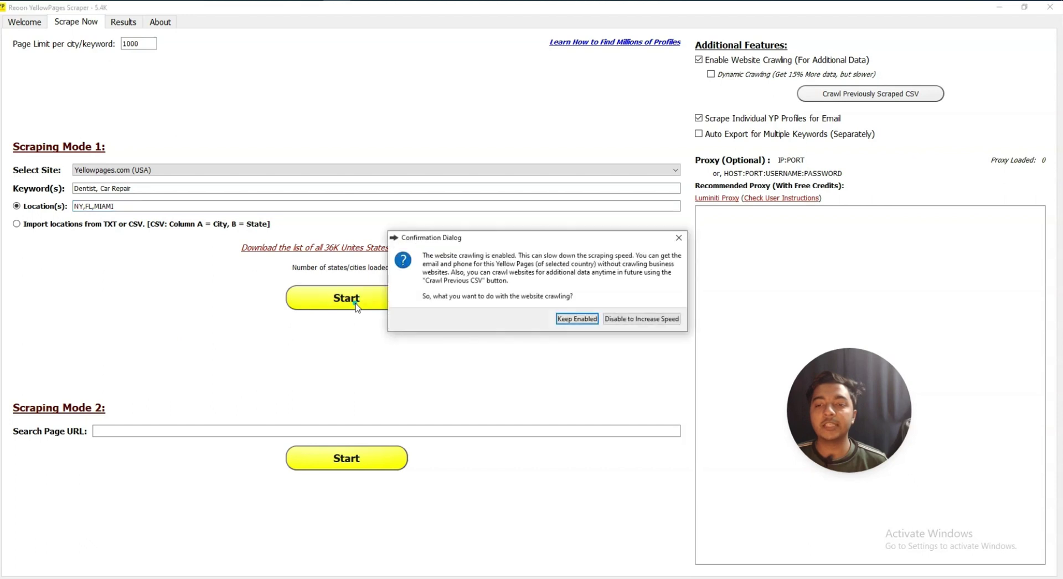
left_click(588, 319)
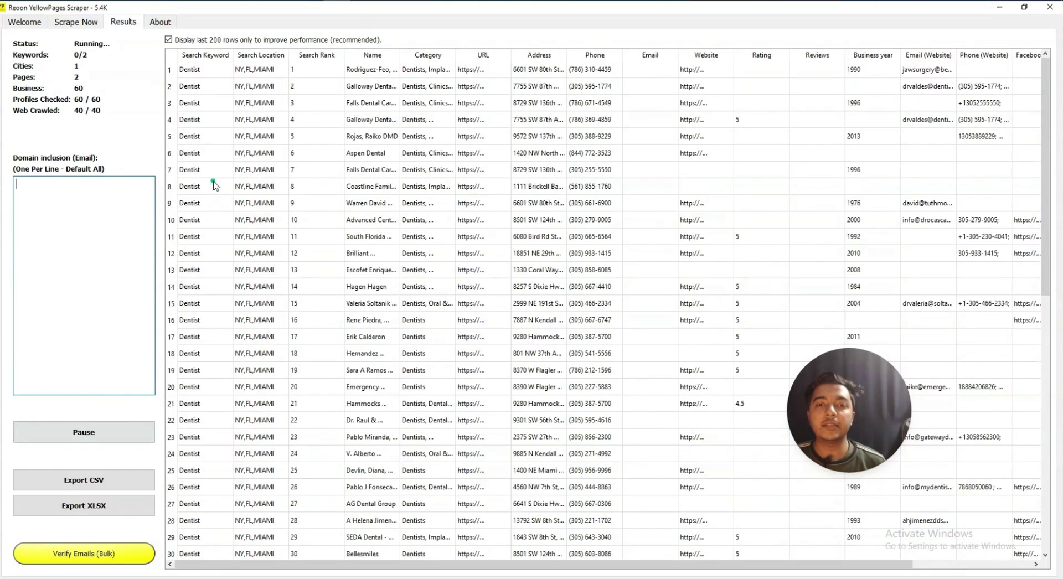
Step: Inspect Search Keyword and Search Location cells across several result rows
left_click(200, 55)
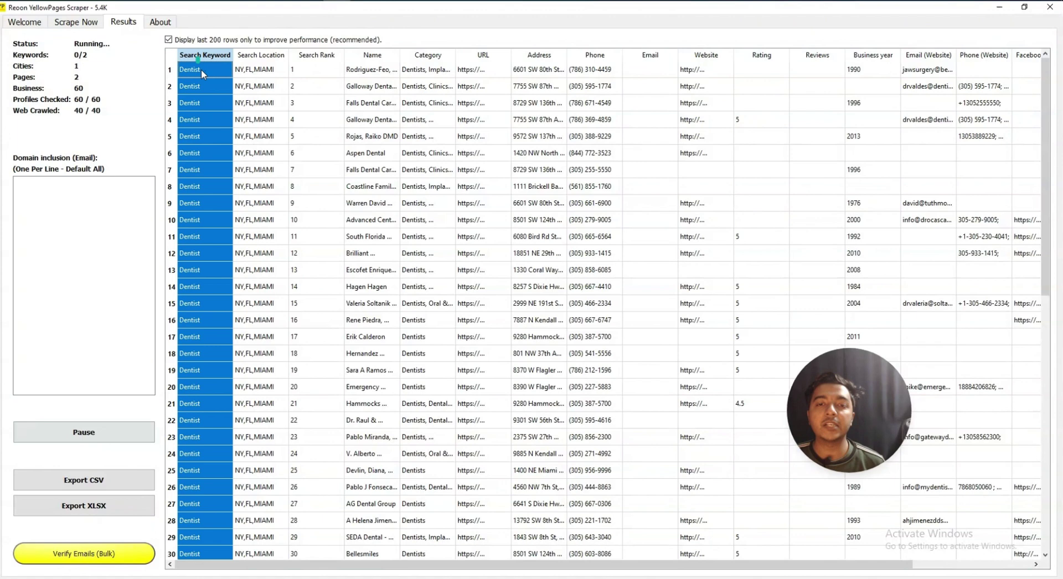
left_click(201, 118)
left_click(194, 171)
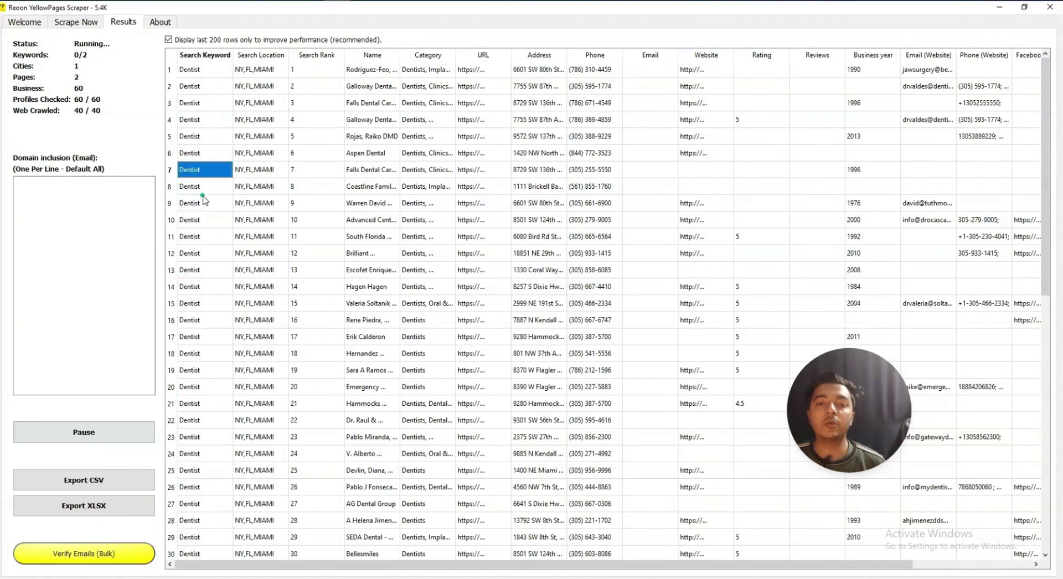
left_click(203, 198)
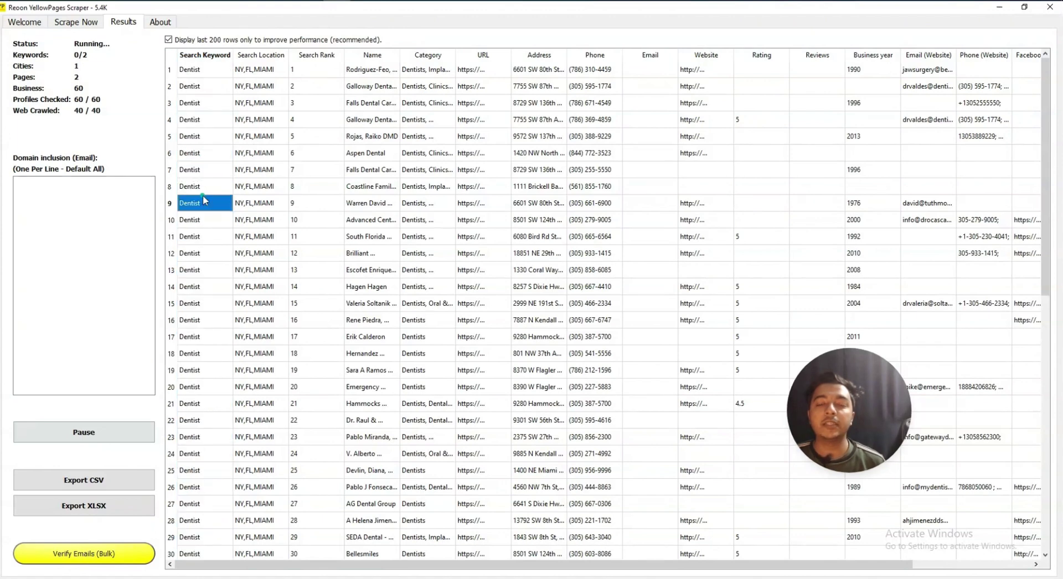
left_click(256, 74)
left_click(256, 103)
left_click(257, 138)
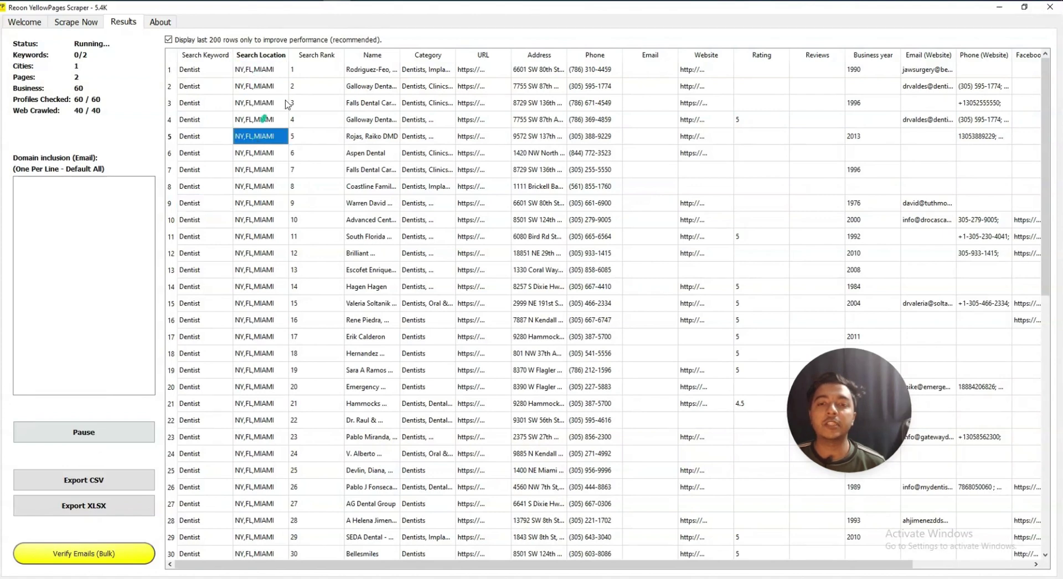
Step: Check a few Search Rank cells, then widen the Name column to show full business names
left_click(297, 88)
left_click(299, 138)
left_click(305, 172)
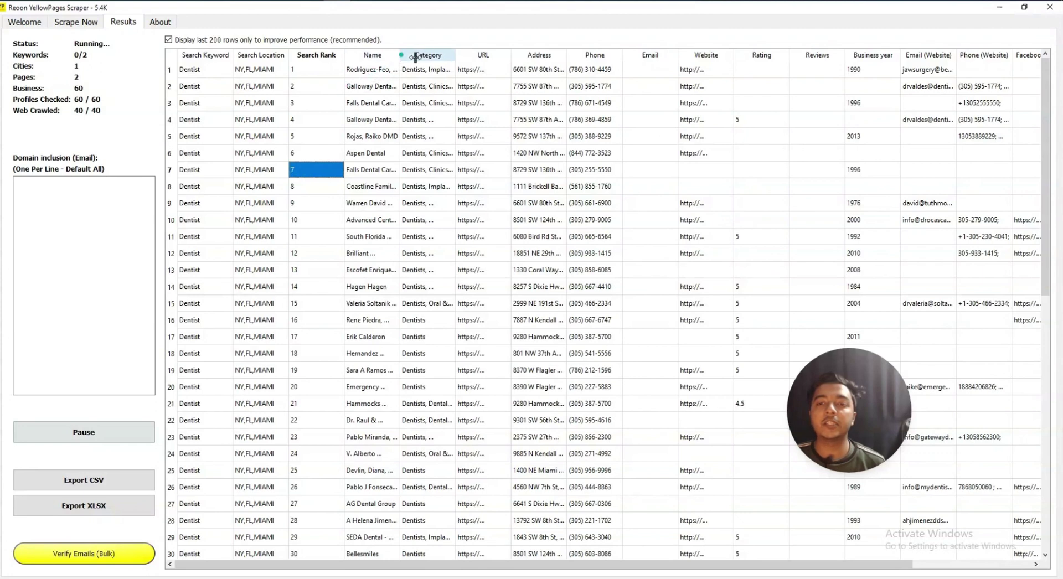
left_click_drag(415, 56, 536, 67)
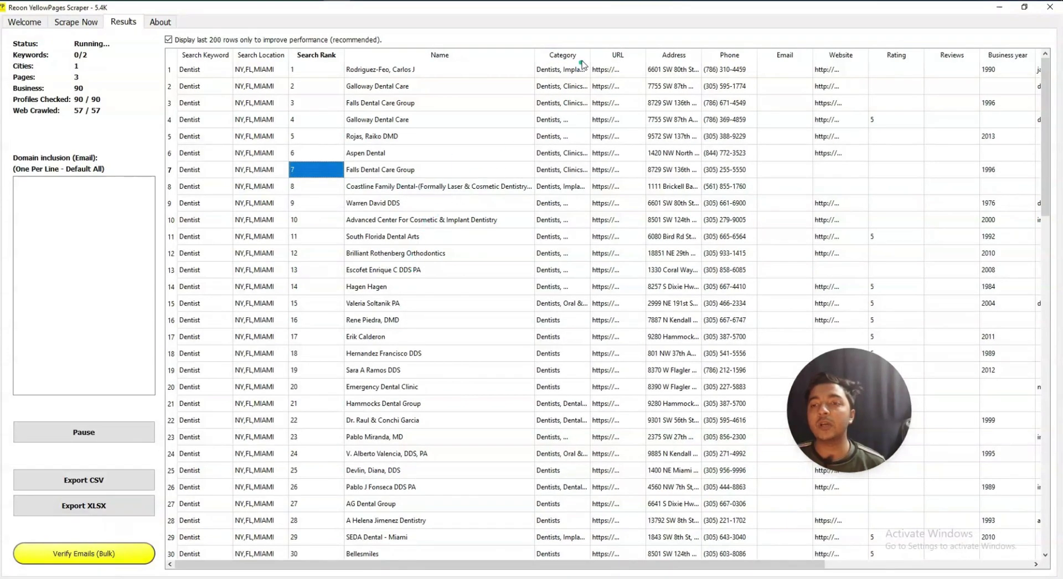
Step: Widen the Category and URL columns and highlight their entries to check full text
left_click_drag(592, 58, 748, 62)
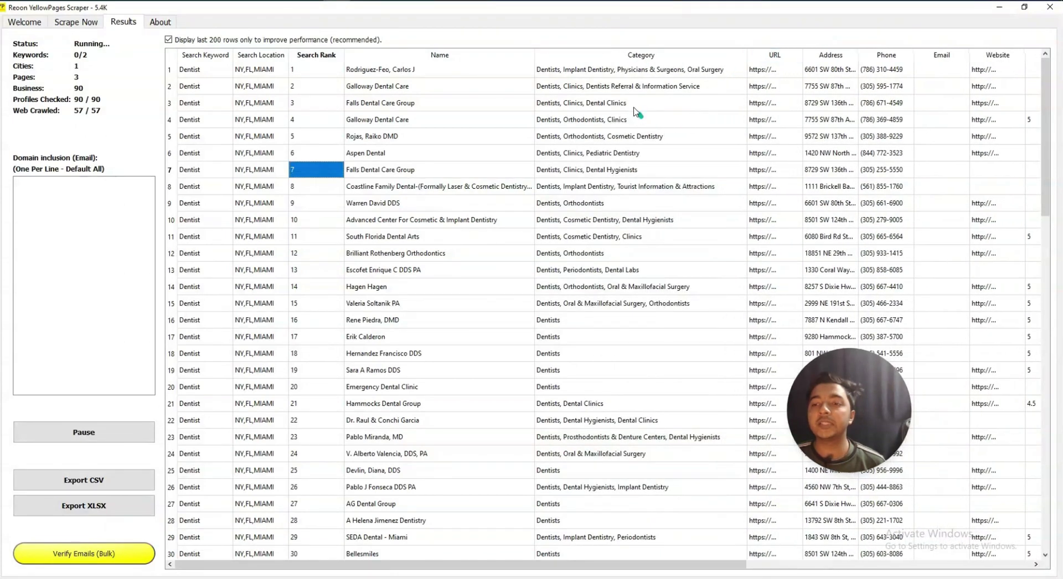
left_click_drag(637, 106, 675, 423)
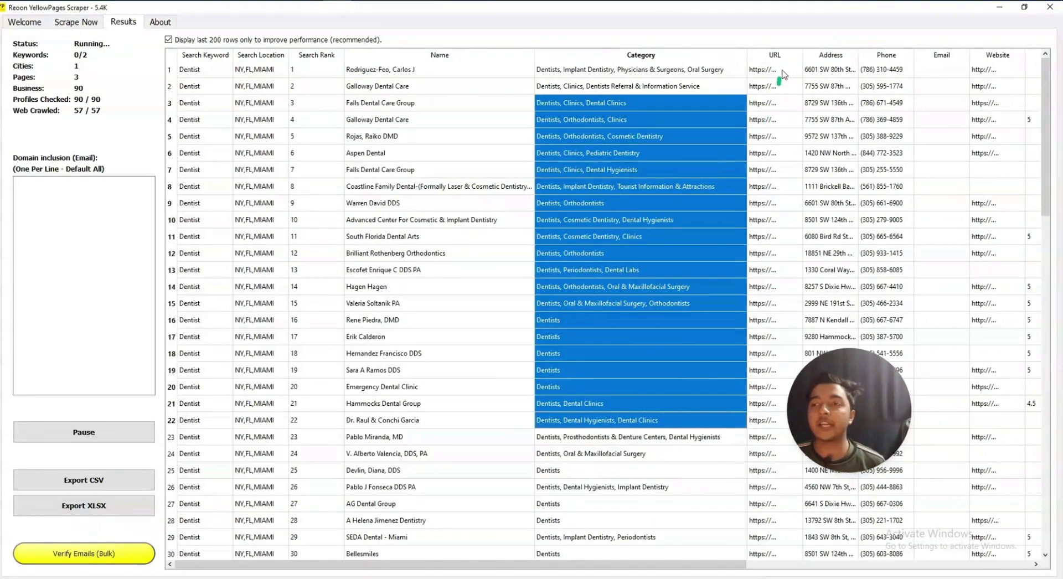
left_click_drag(802, 56, 937, 56)
left_click_drag(525, 565, 689, 565)
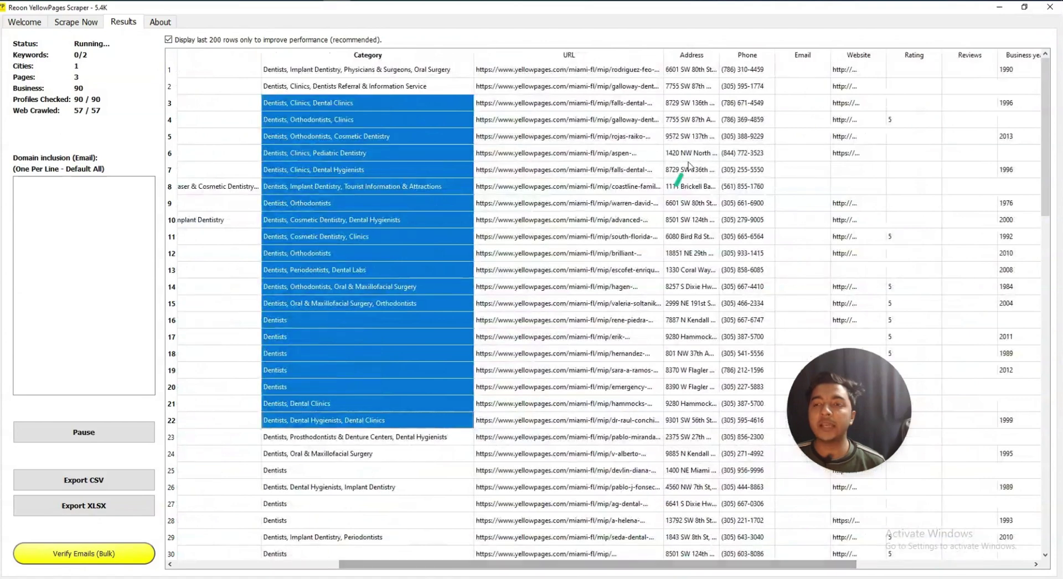
left_click_drag(665, 55, 843, 57)
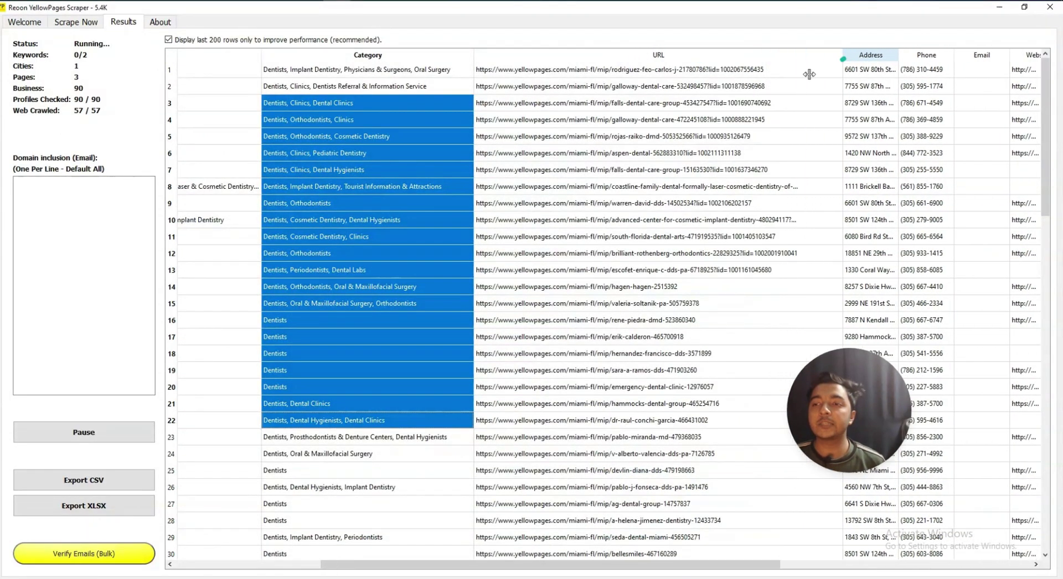
left_click_drag(570, 89, 591, 455)
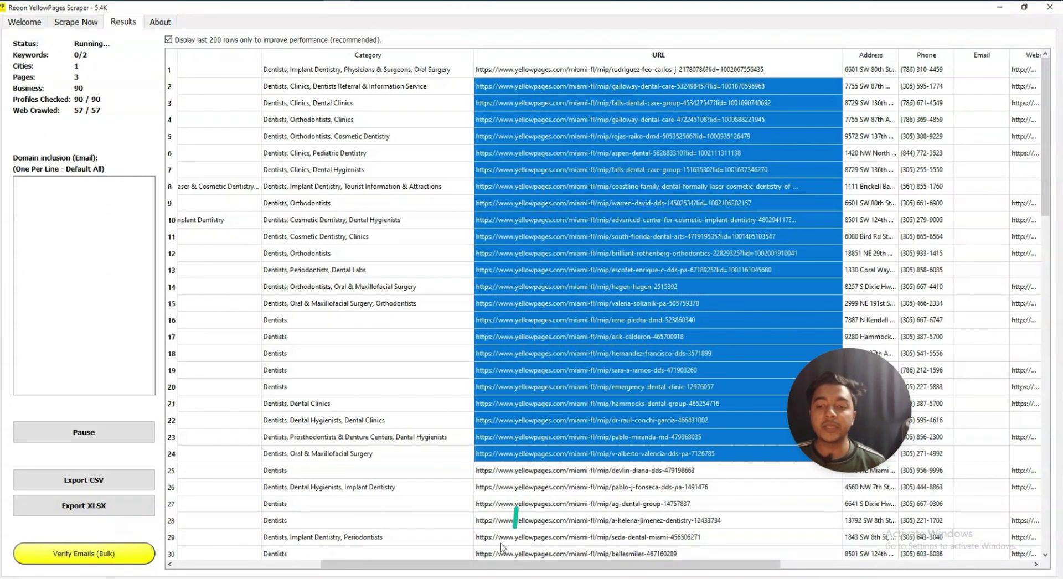
Step: Scroll right and widen the Website column so each dentist's full site URL shows
left_click_drag(487, 567, 608, 567)
left_click(482, 206)
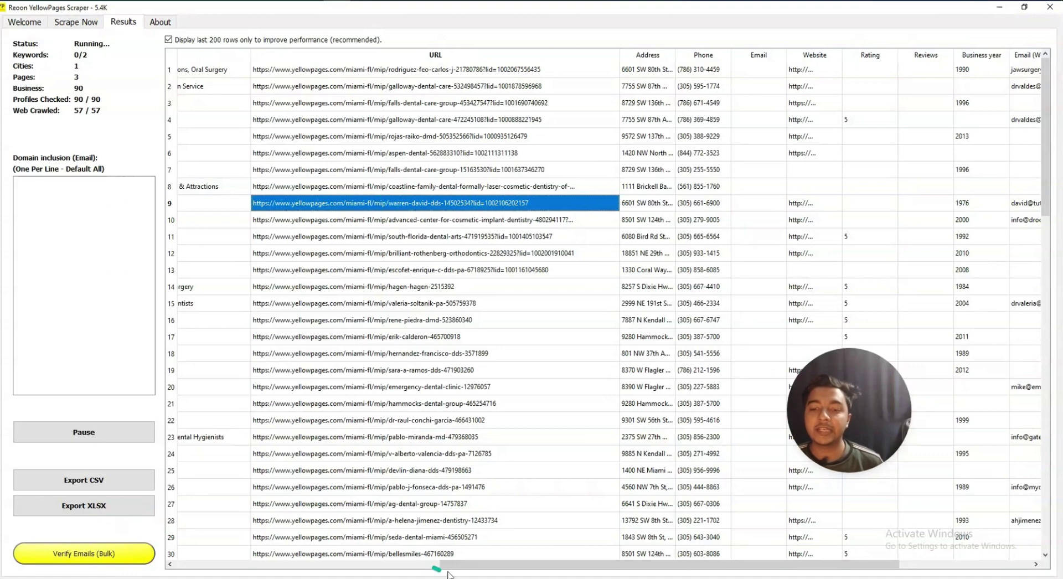
left_click_drag(450, 568, 536, 569)
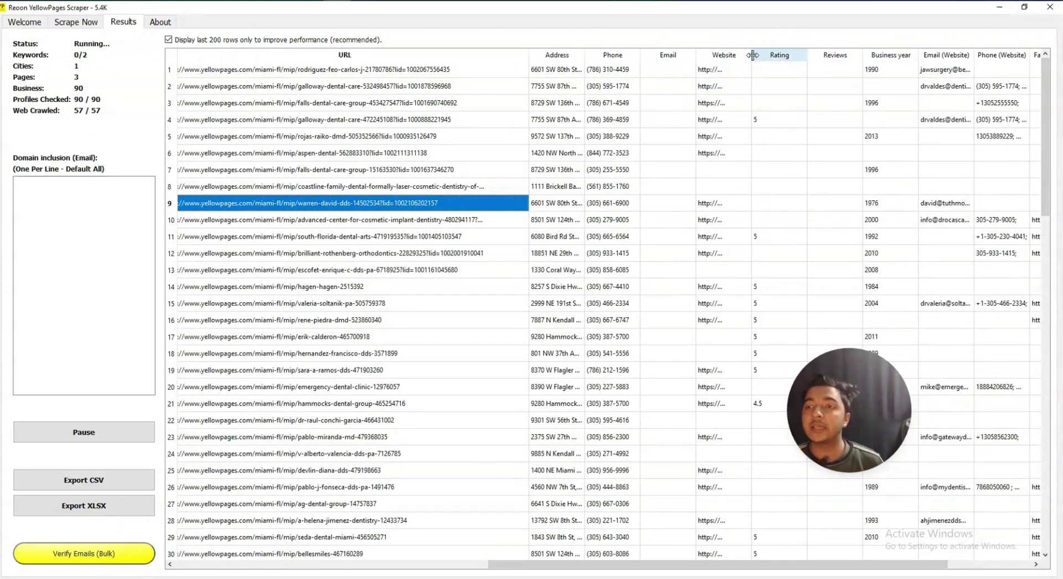
left_click_drag(752, 55, 887, 54)
left_click_drag(797, 87, 782, 269)
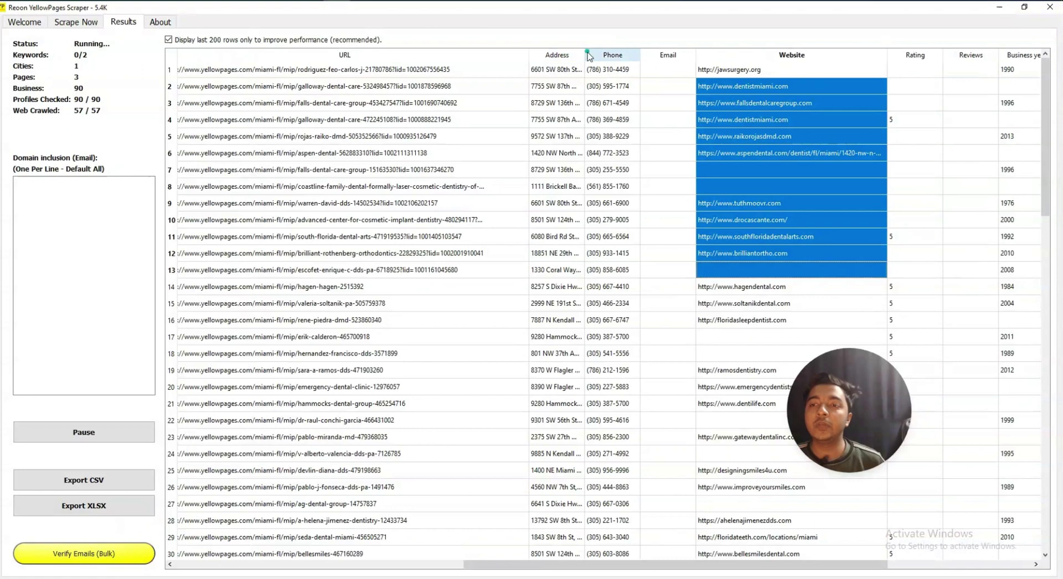
Step: Widen the Address column and highlight the scraped addresses in rows 3–17
left_click_drag(586, 52, 781, 52)
left_click_drag(615, 103, 615, 120)
left_click_drag(615, 180, 619, 342)
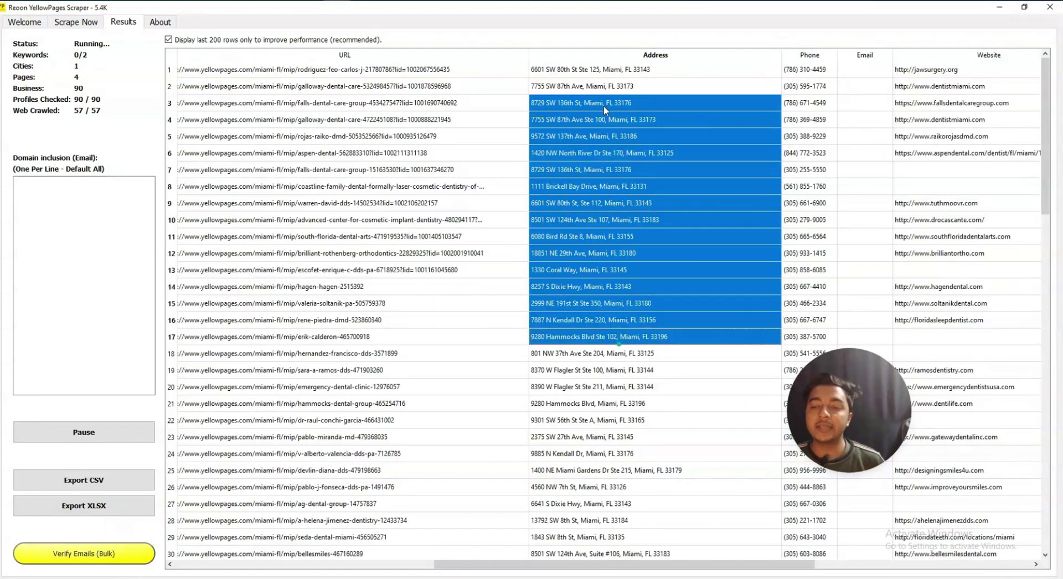
left_click_drag(515, 565, 617, 565)
scroll(629, 130, "right", 3)
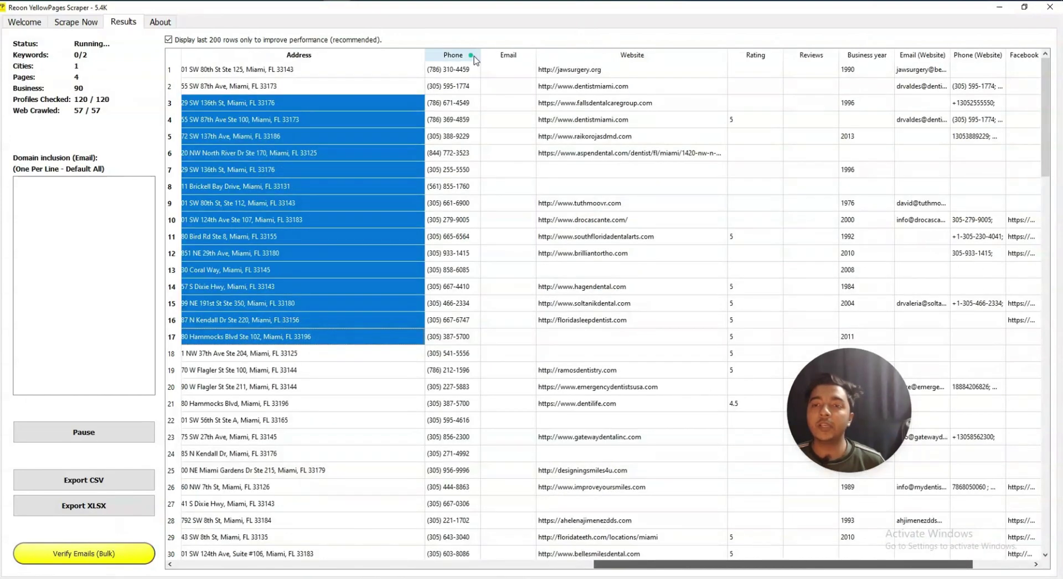
Step: Widen the Phone column and highlight the phone numbers and Email cells
left_click_drag(480, 55, 541, 55)
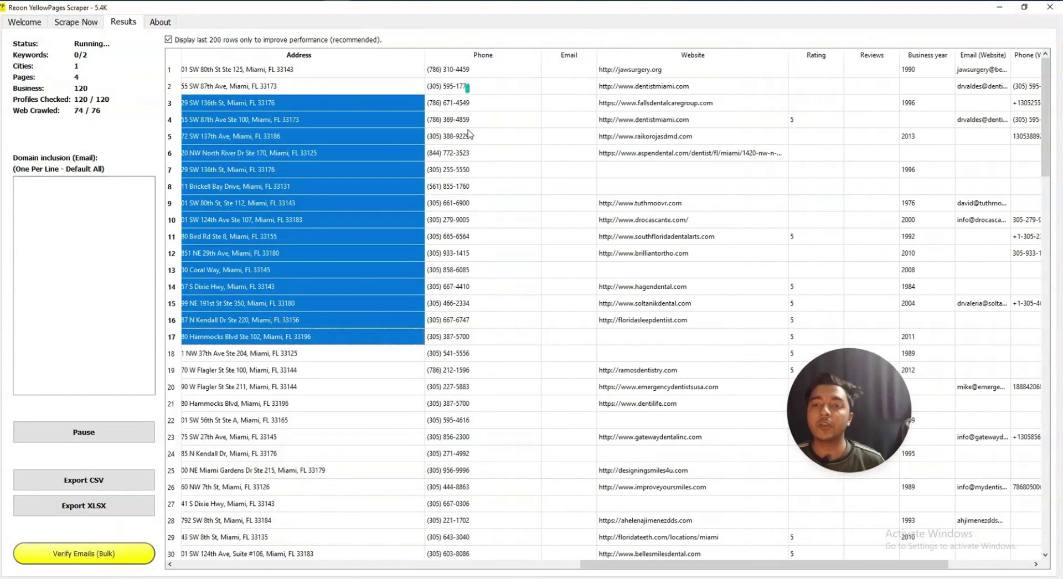
left_click_drag(470, 136, 474, 376)
left_click_drag(558, 89, 586, 417)
scroll(587, 374, "down", 5)
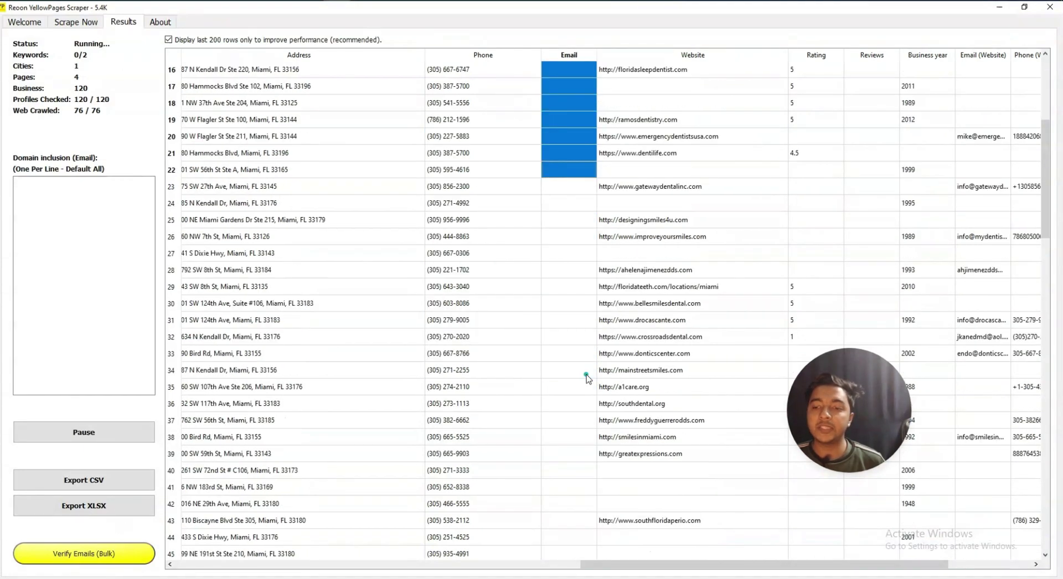
scroll(586, 374, "down", 3)
scroll(587, 374, "up", 10)
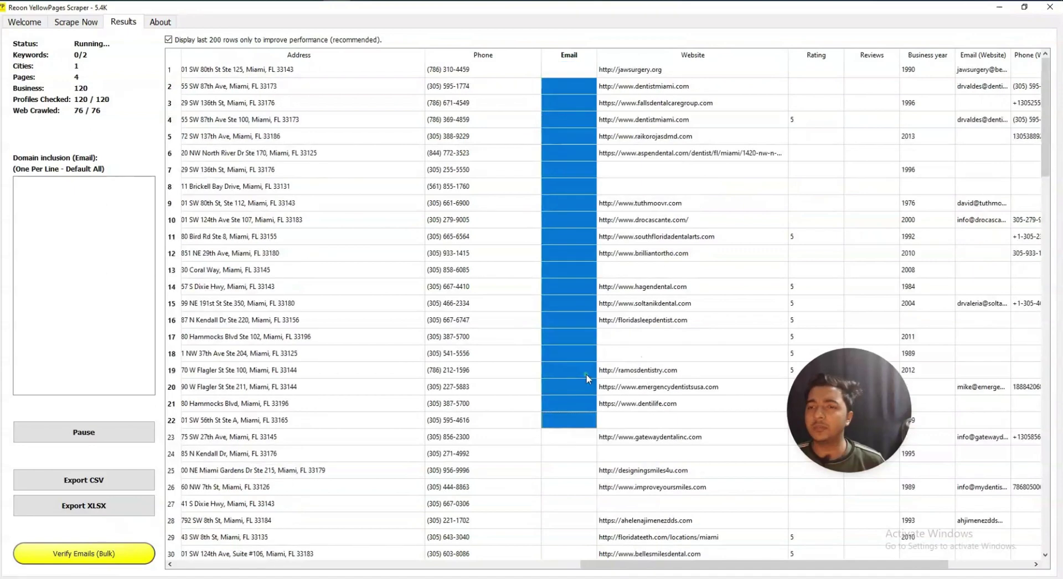
Step: Point out the Rating value in row 30 and the Reviews entries
left_click(819, 556)
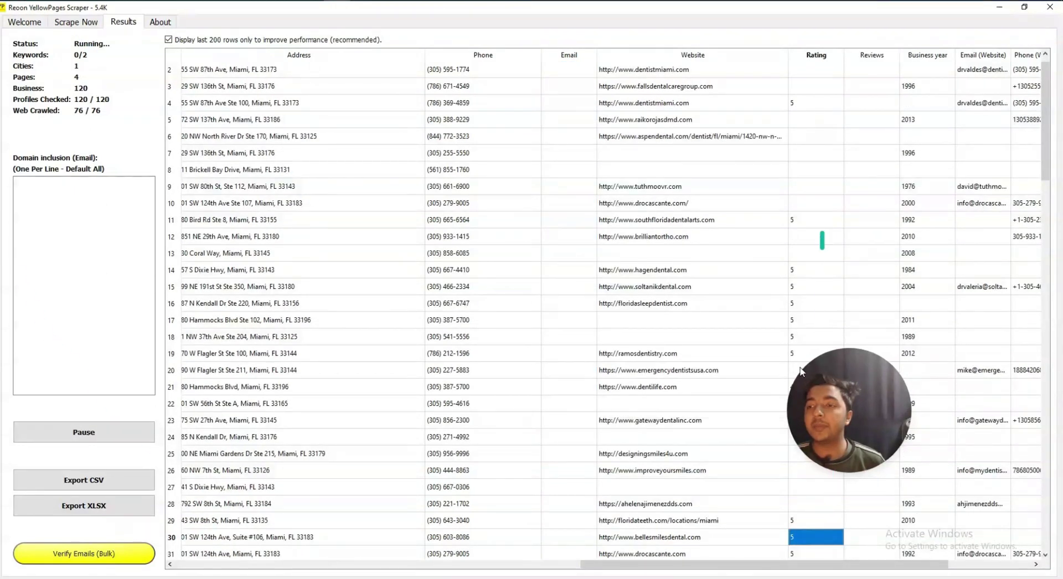
left_click_drag(766, 564, 849, 564)
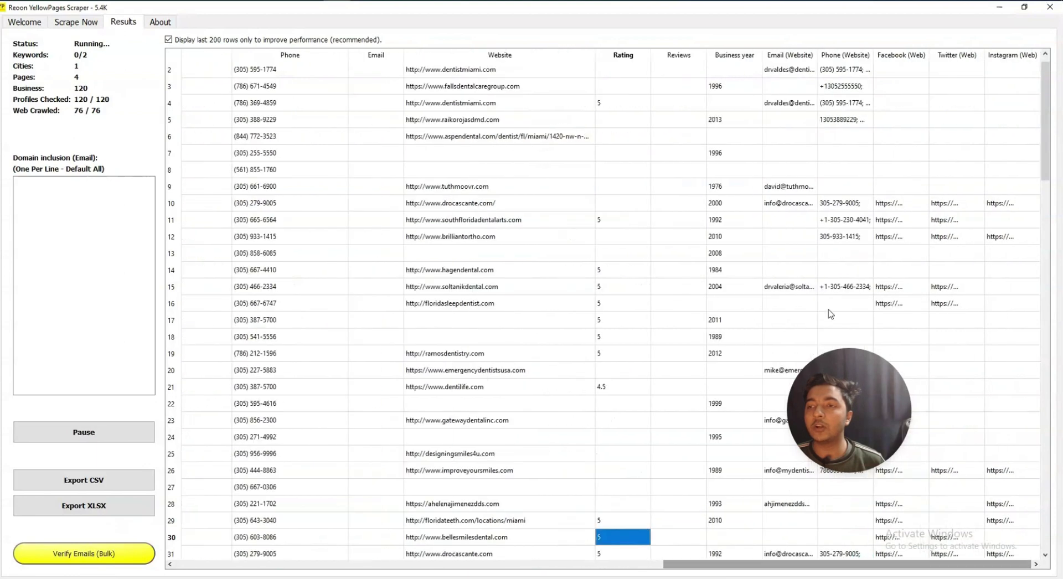
scroll(681, 166, "down", 6)
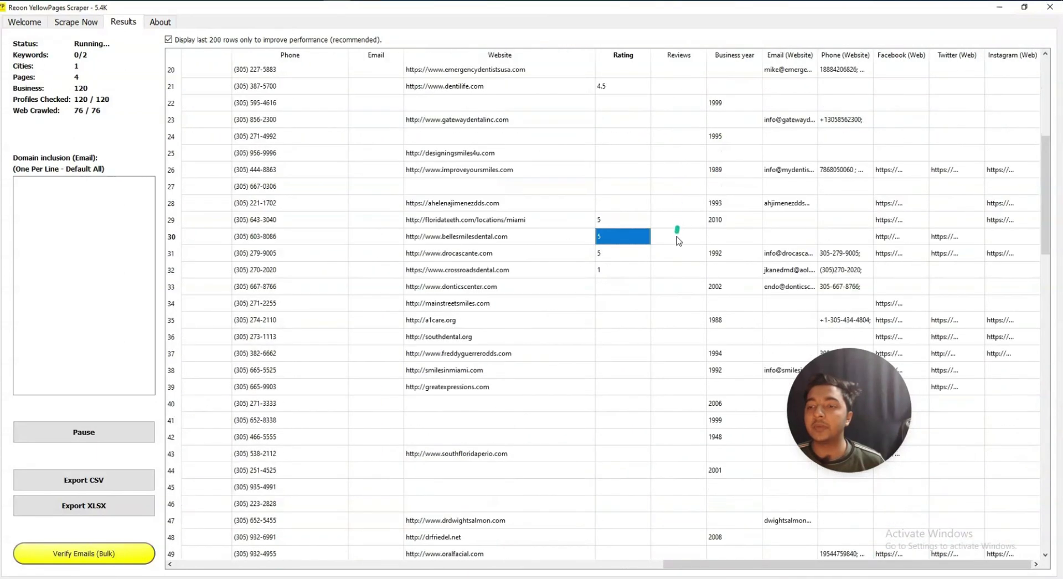
scroll(678, 238, "up", 6)
left_click_drag(680, 143, 686, 560)
left_click(695, 404)
scroll(695, 404, "up", 2)
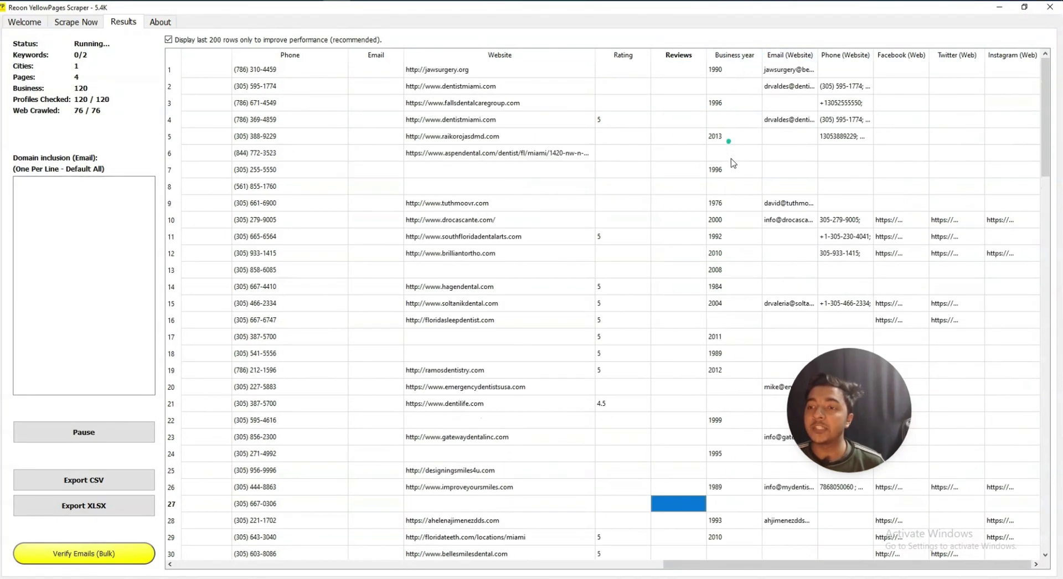
left_click_drag(732, 160, 739, 354)
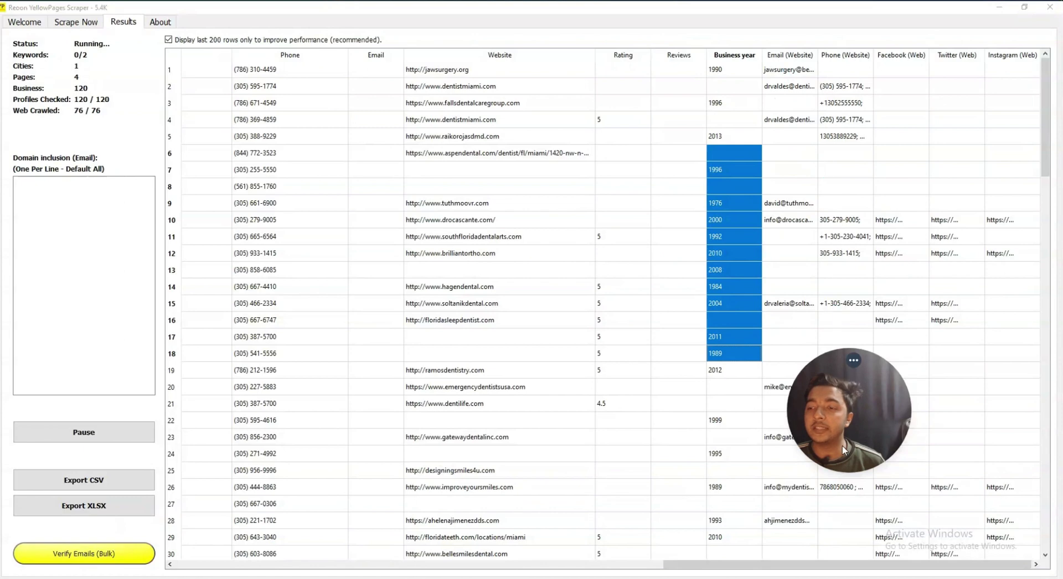
left_click_drag(844, 449, 225, 439)
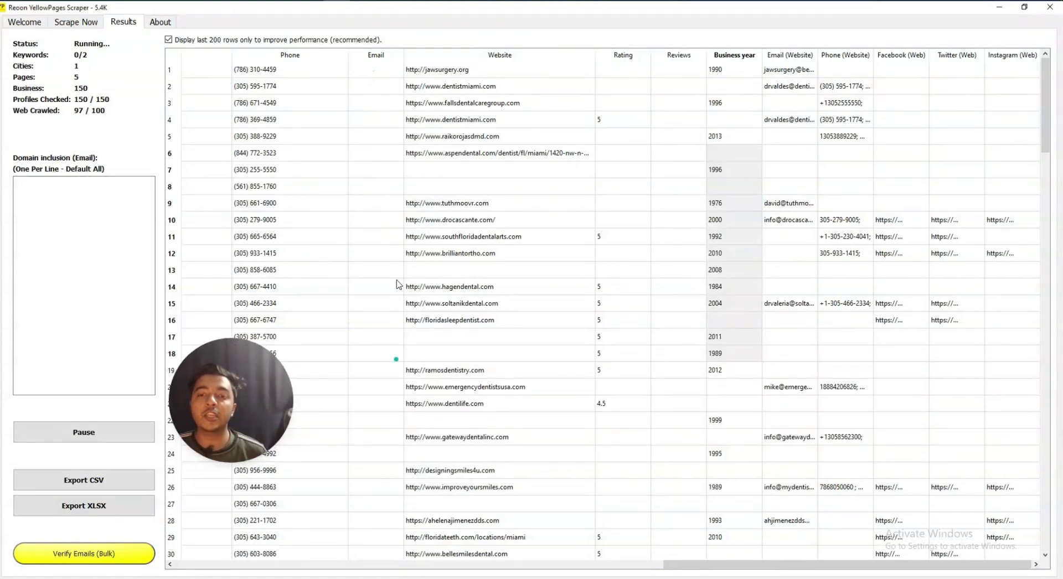
left_click_drag(396, 355, 386, 424)
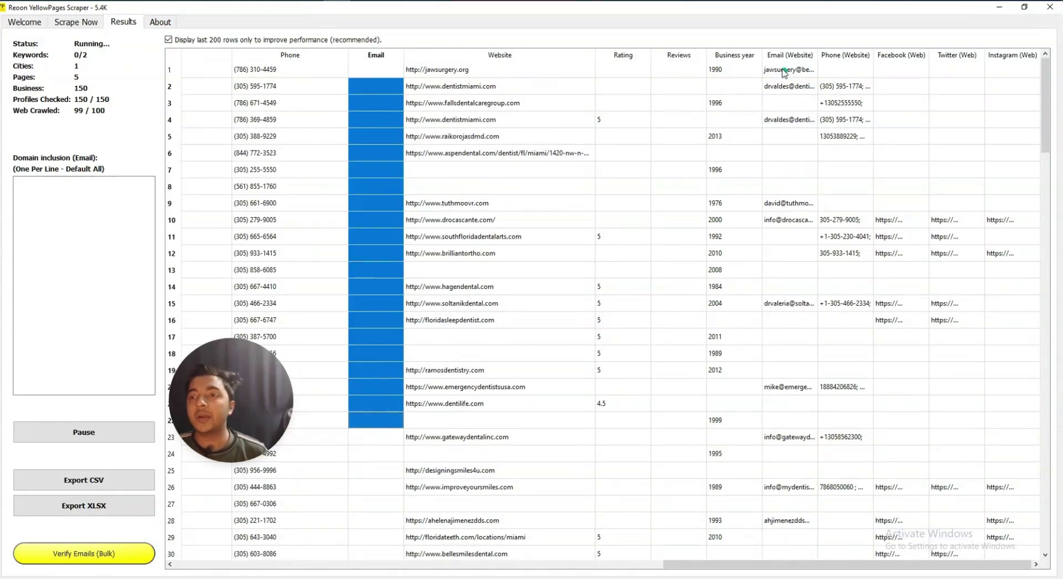
left_click_drag(784, 72, 805, 453)
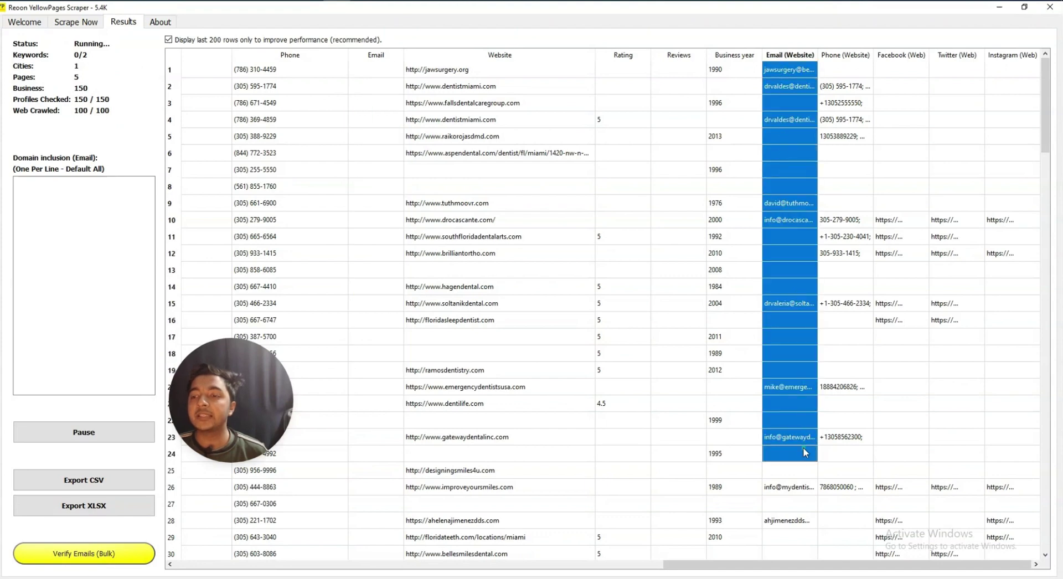
left_click_drag(237, 385, 72, 308)
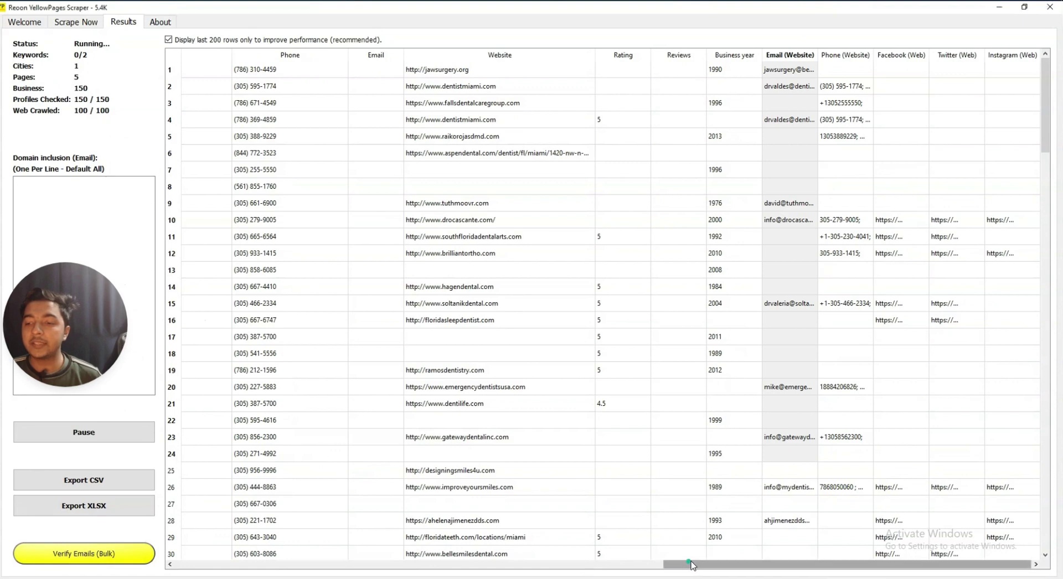
left_click(689, 565)
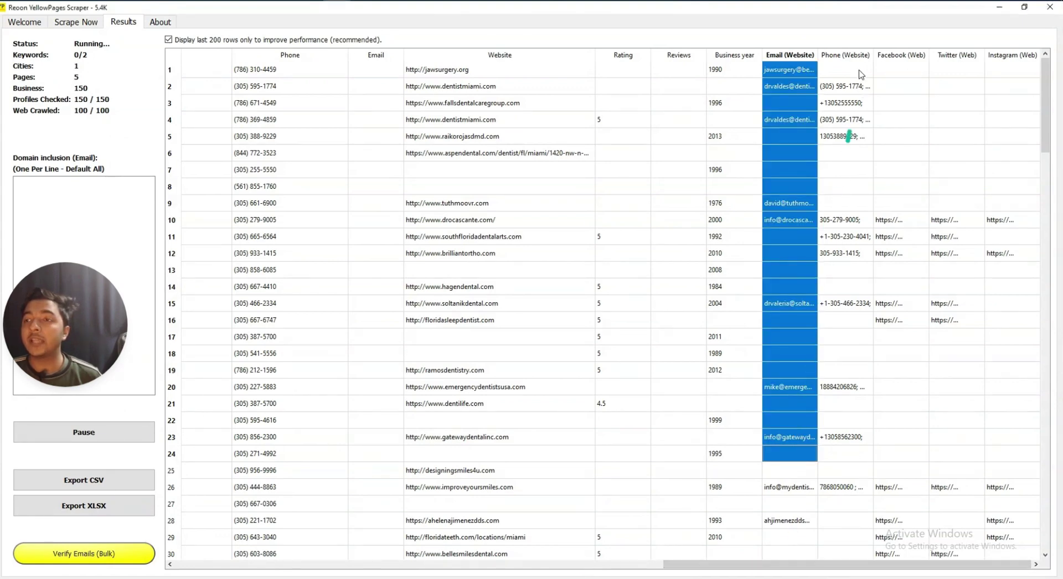
left_click_drag(906, 78, 908, 282)
left_click(947, 85)
left_click_drag(953, 122, 955, 221)
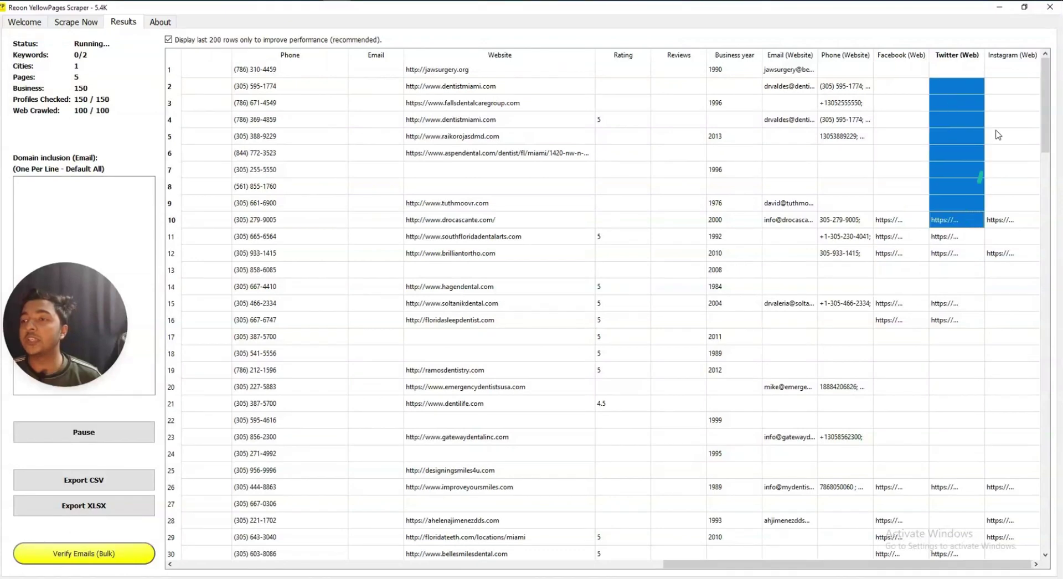
left_click_drag(1013, 102, 1013, 271)
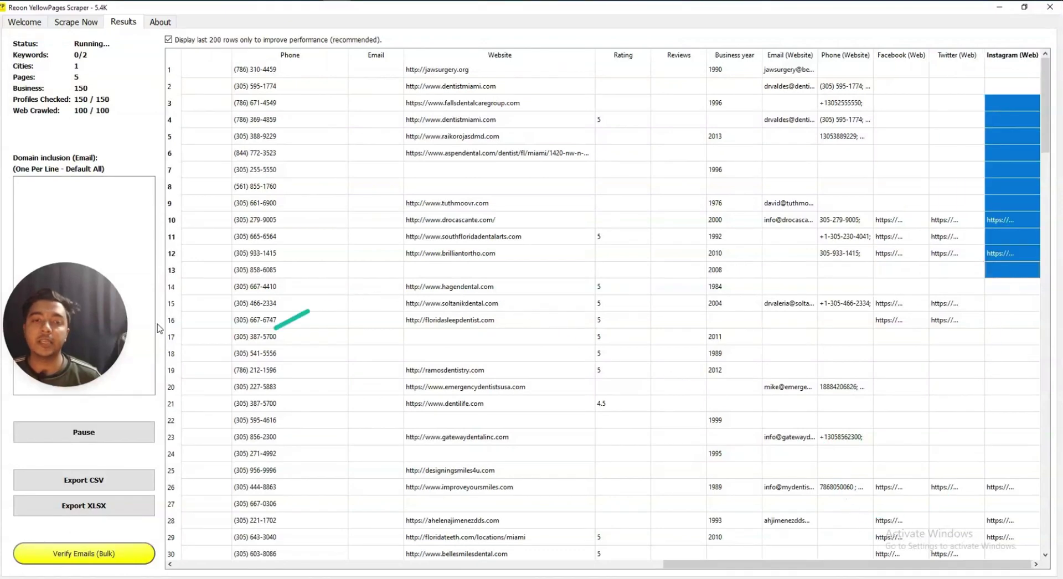
Step: Scroll through the results, then pause the scrape at 210 businesses across 7 pages
left_click(814, 563)
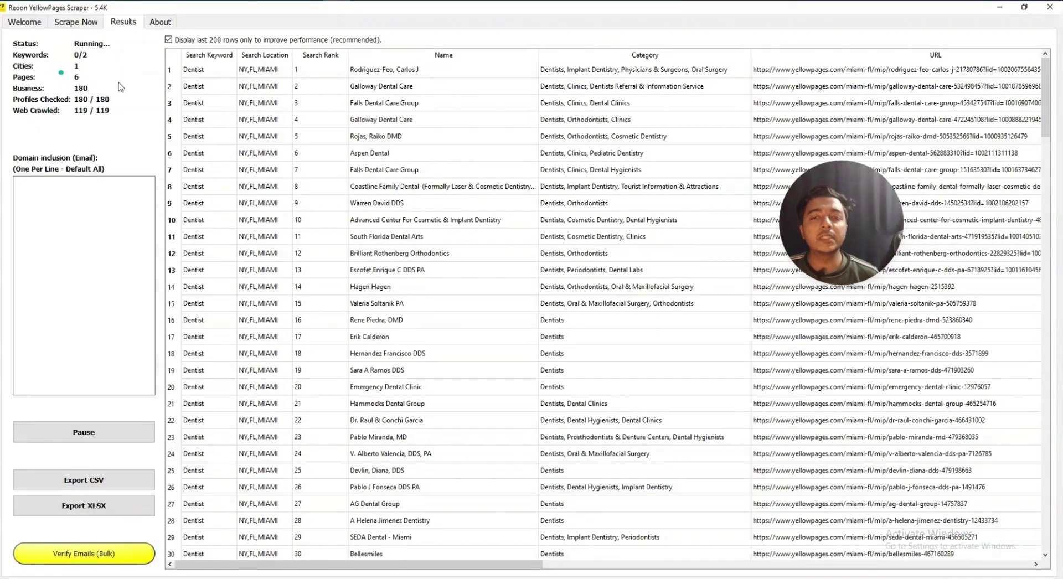
scroll(250, 270, "down", 8)
scroll(250, 270, "up", 8)
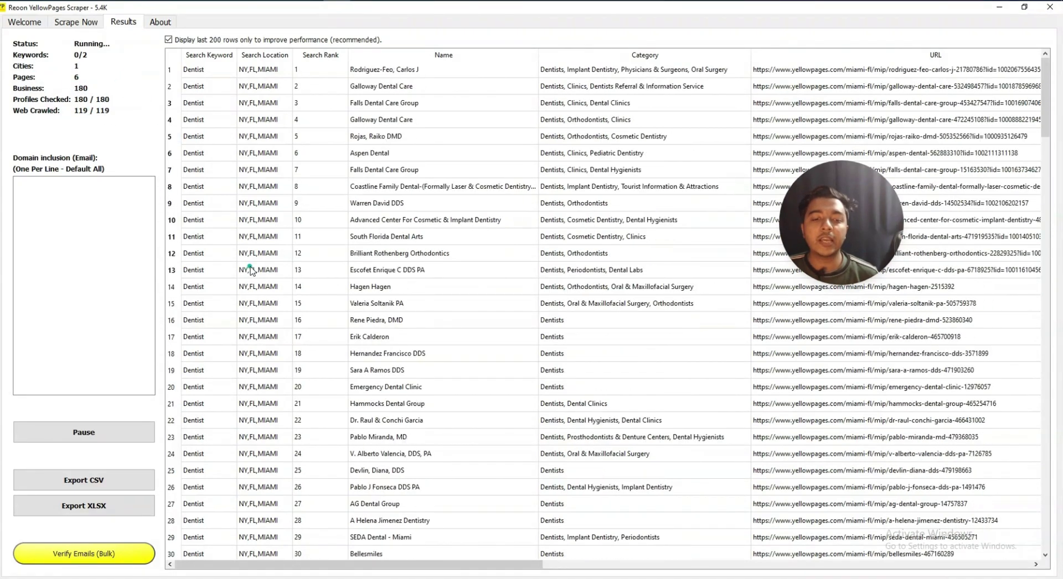
left_click(94, 438)
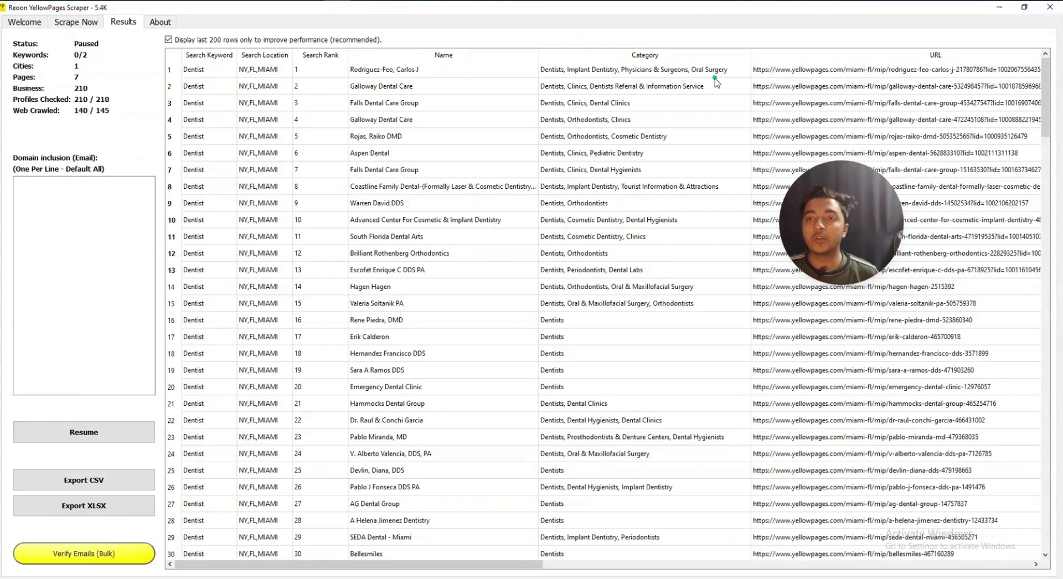
scroll(715, 82, "down", 3)
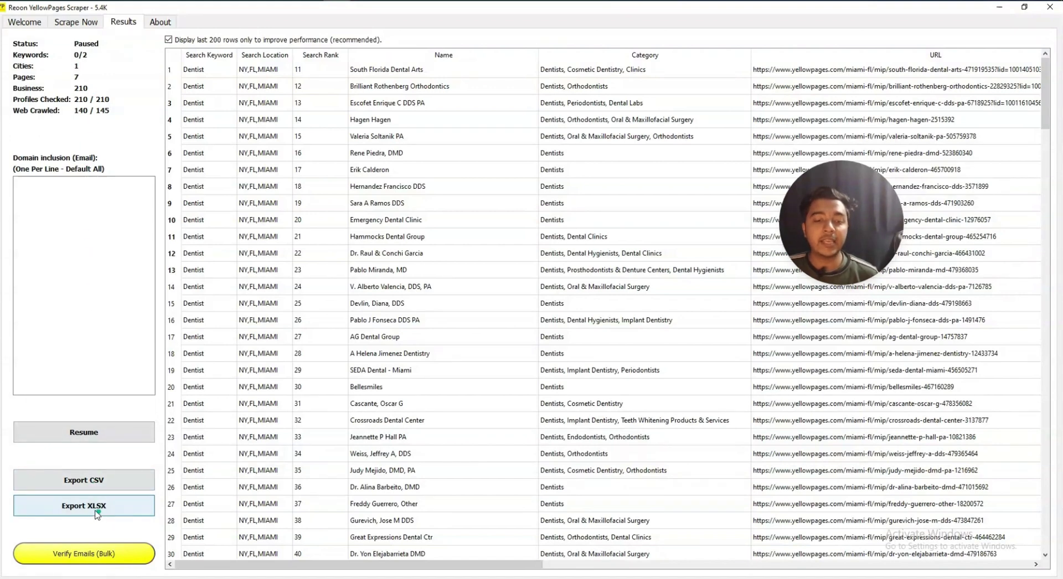
Step: Export the 210 dentist results to a CSV named 'VIDE' in Downloads and confirm success
left_click(84, 485)
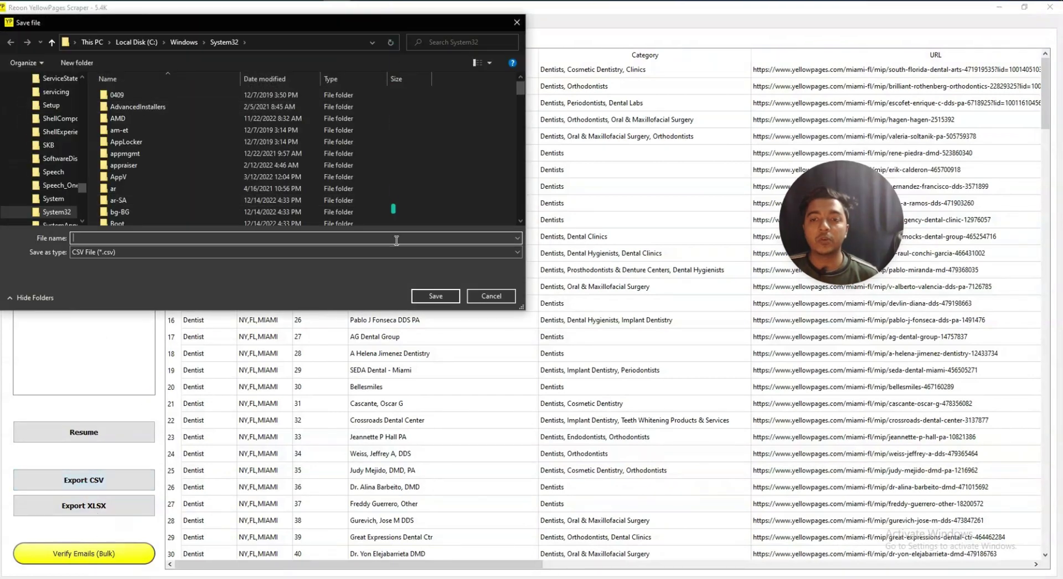
left_click(223, 239)
type("VIDEO")
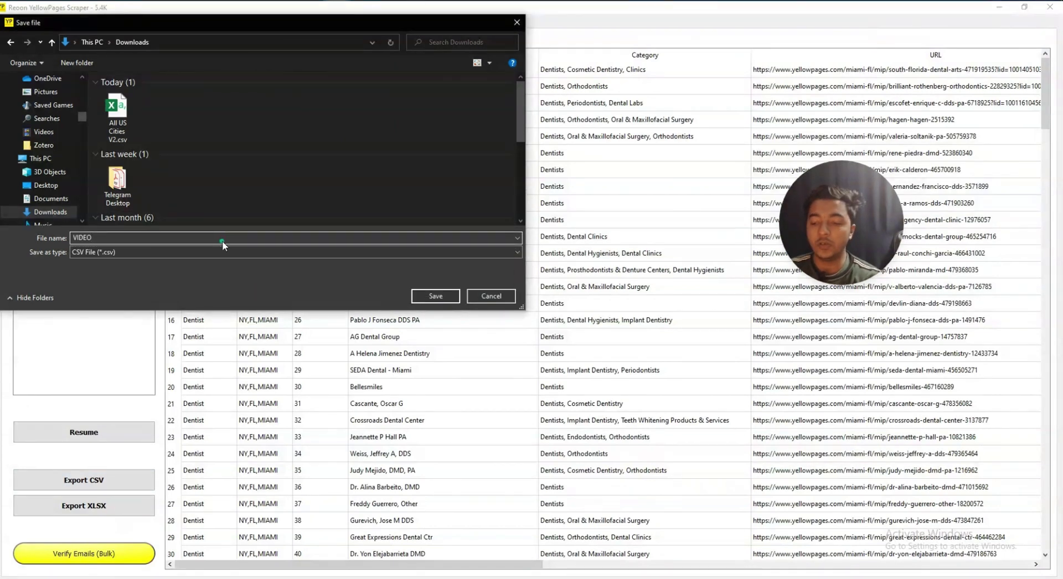
key("Return")
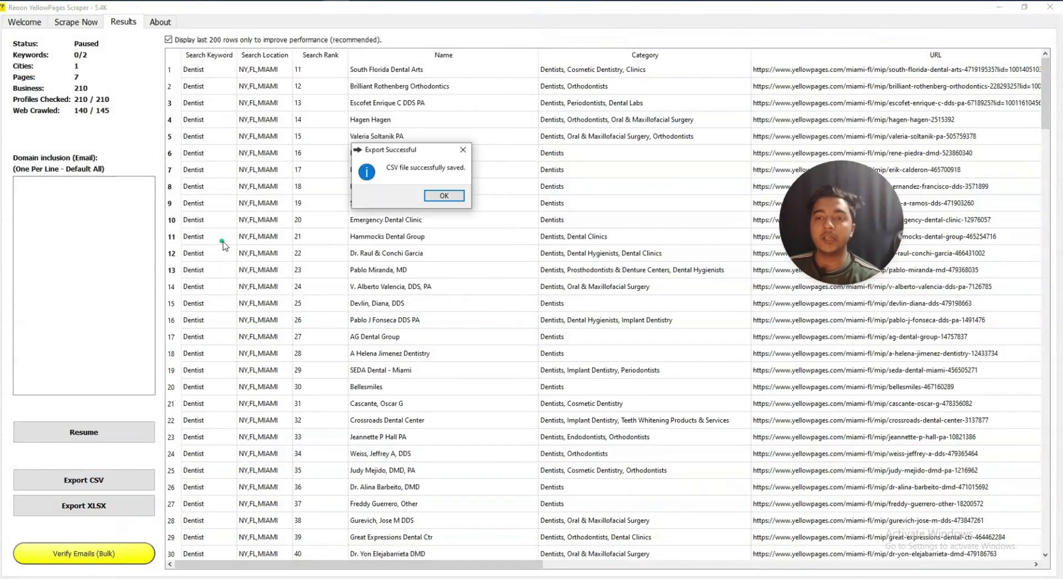
left_click(444, 196)
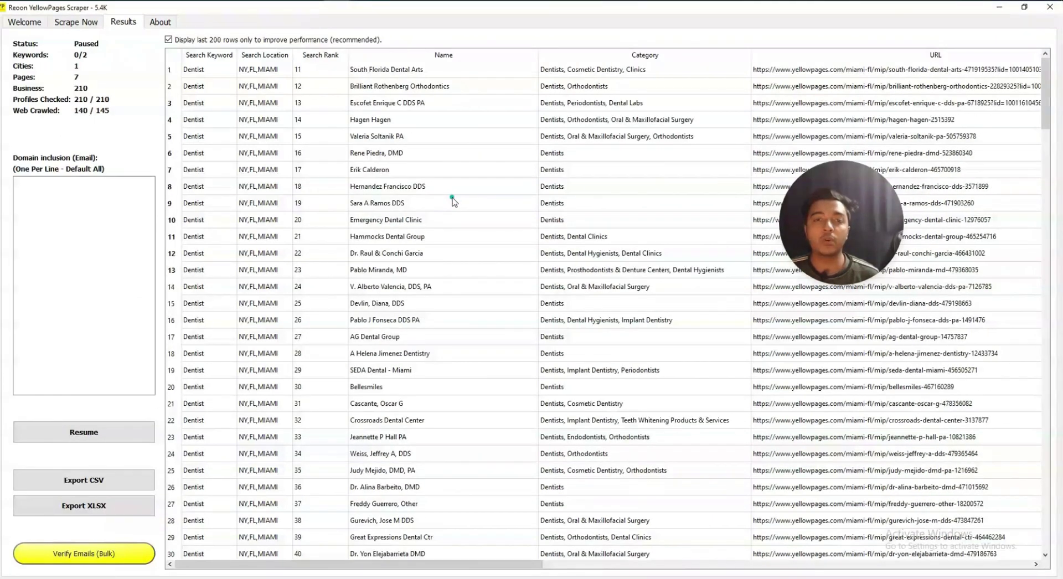
scroll(332, 238, "down", 11)
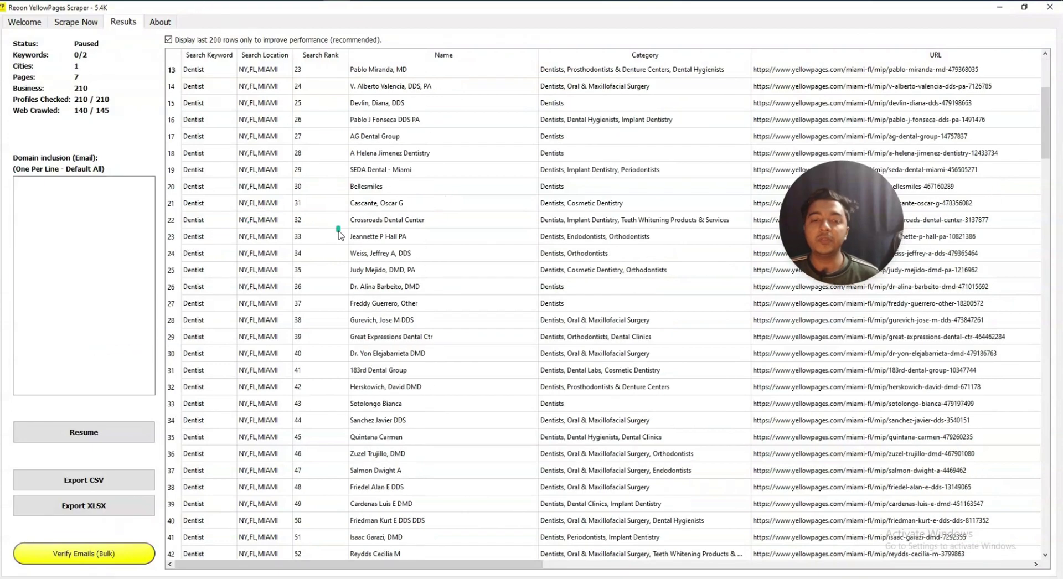
scroll(339, 237, "up", 11)
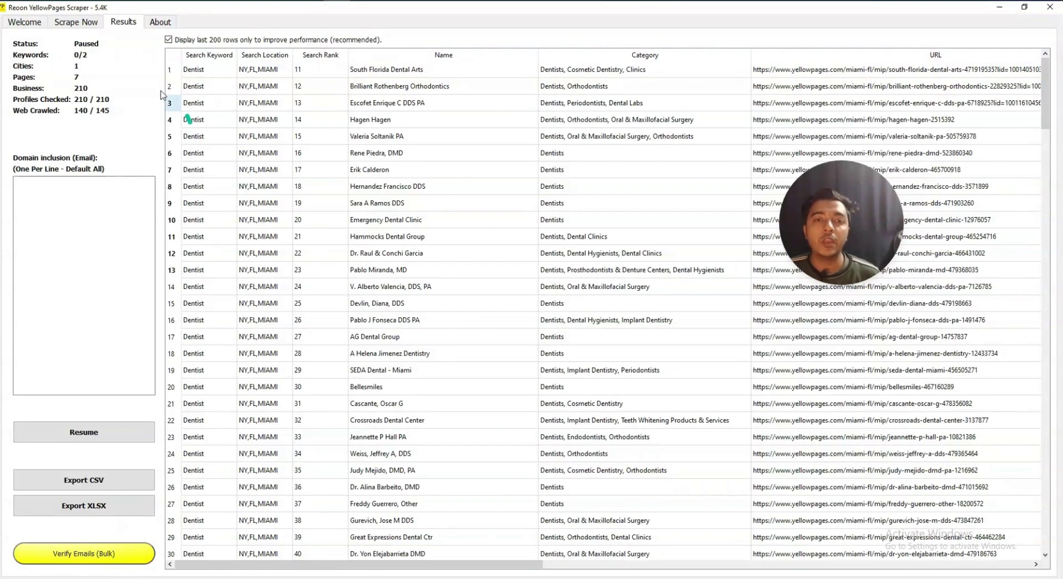
Step: Return to the scraping setup page, then minimize the scraper to reveal the AppSumo $85 deal page
left_click(76, 23)
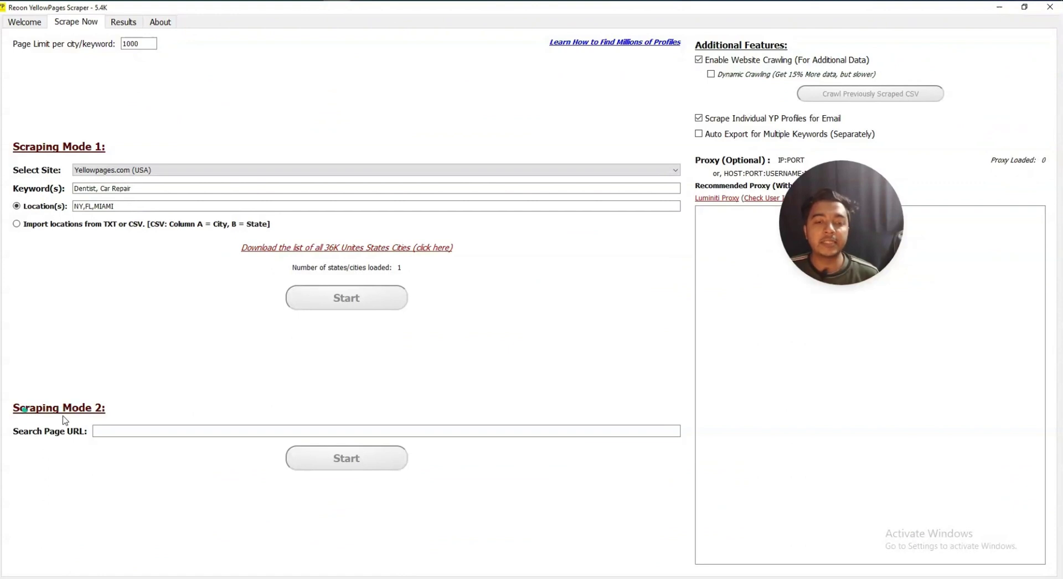
left_click(97, 434)
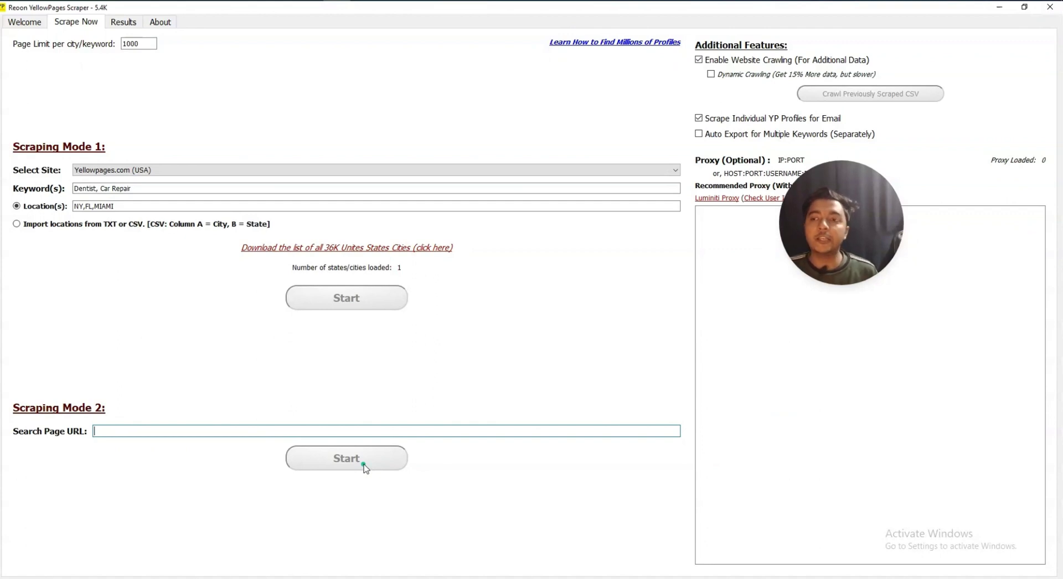
left_click_drag(889, 241, 915, 372)
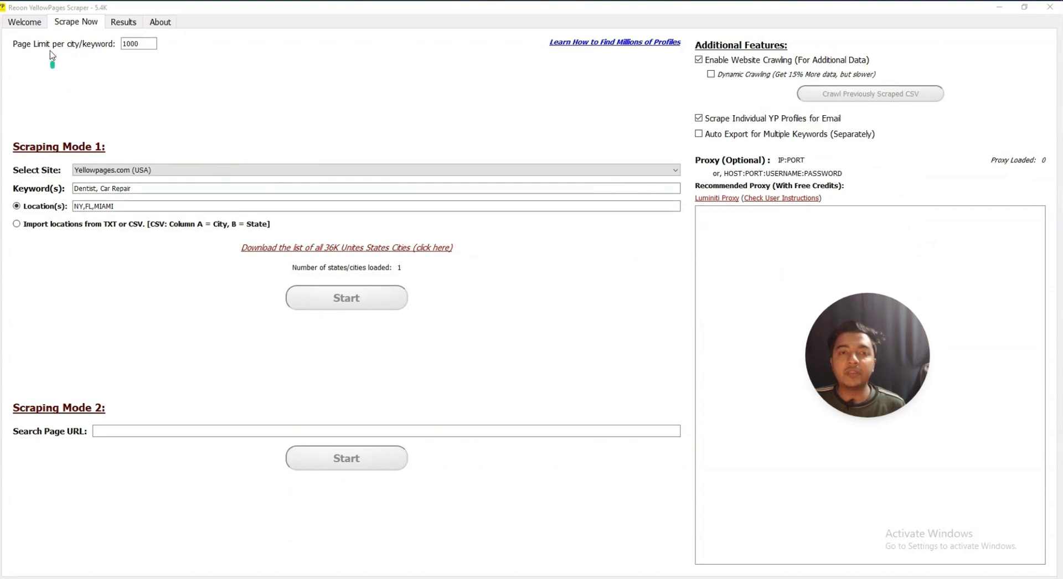
left_click(1000, 7)
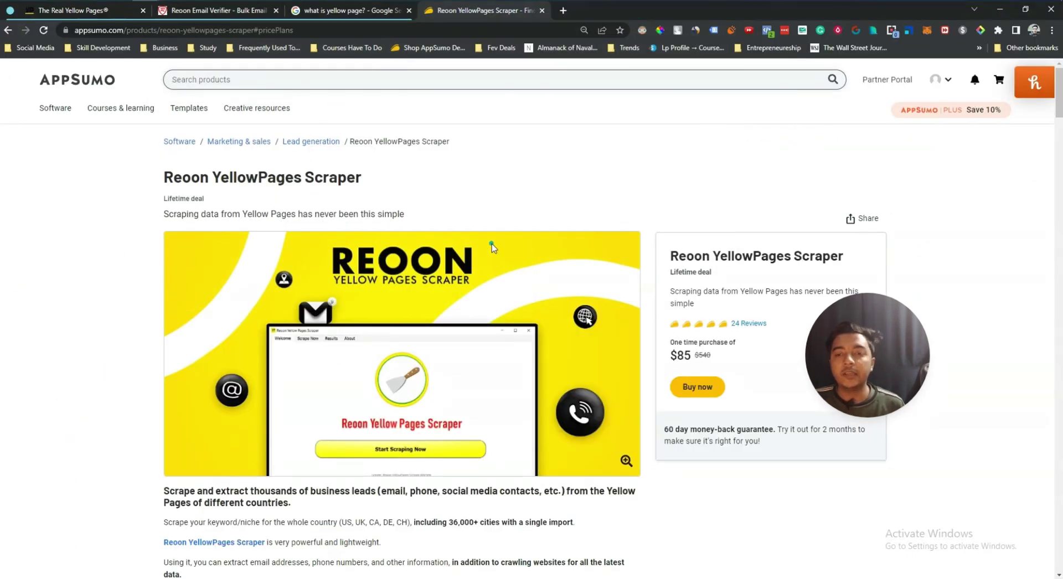
scroll(492, 244, "down", 10)
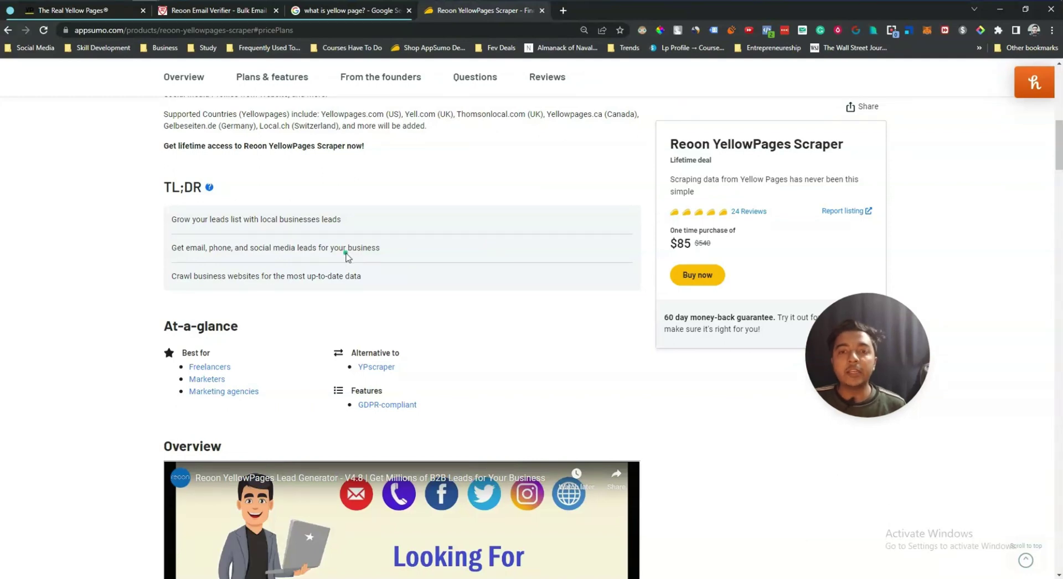
scroll(346, 256, "up", 2)
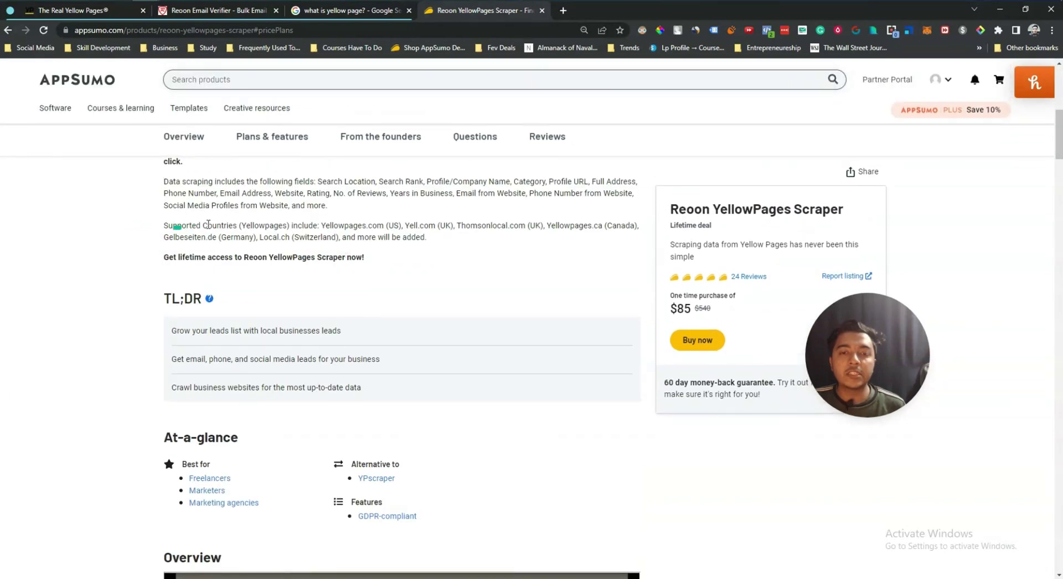
left_click_drag(390, 225, 487, 225)
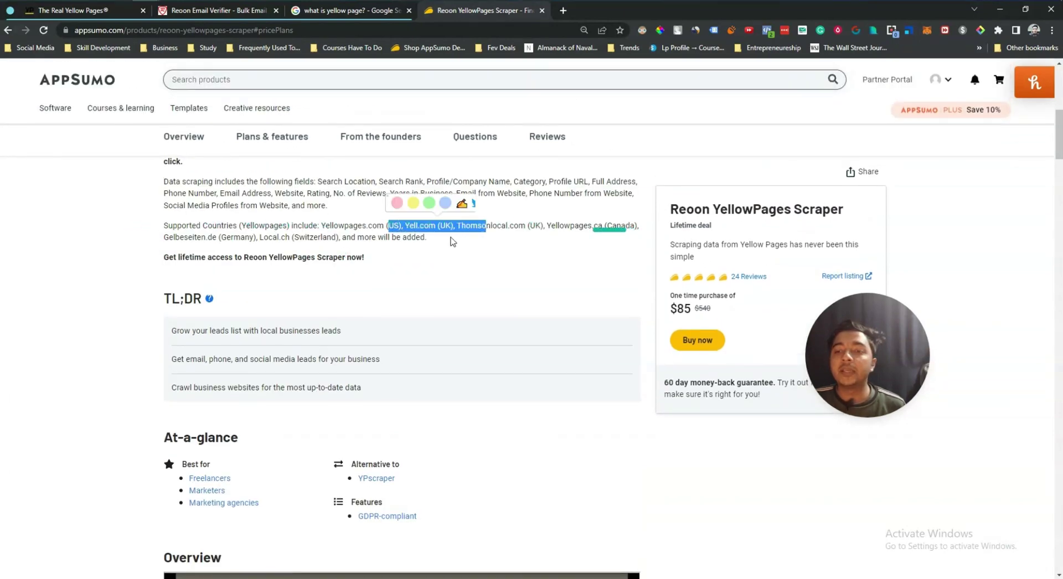
left_click_drag(219, 237, 256, 237)
left_click(309, 239)
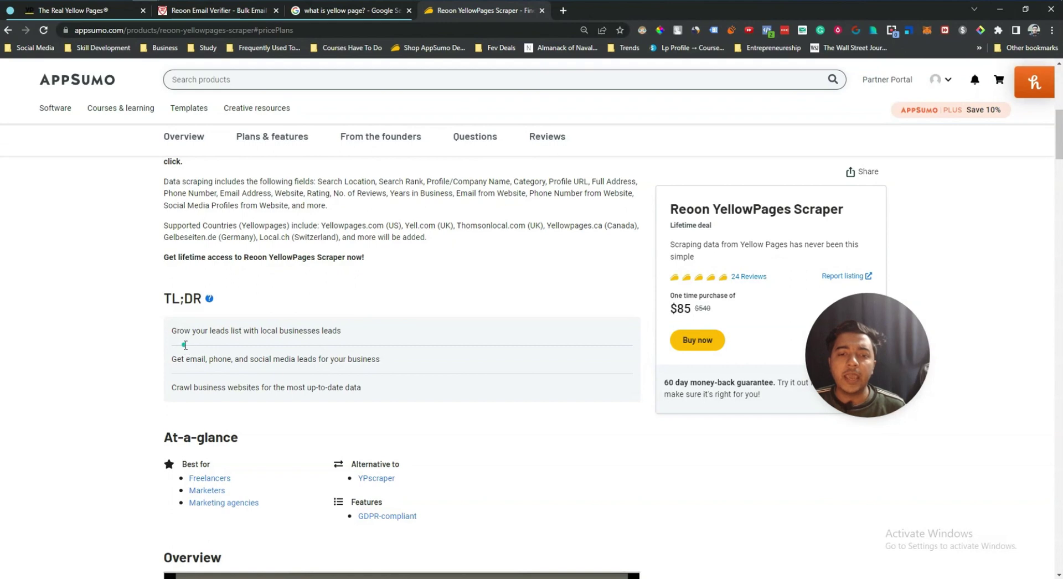
scroll(185, 345, "down", 1)
left_click_drag(177, 305, 403, 304)
left_click(402, 307)
scroll(402, 306, "down", 15)
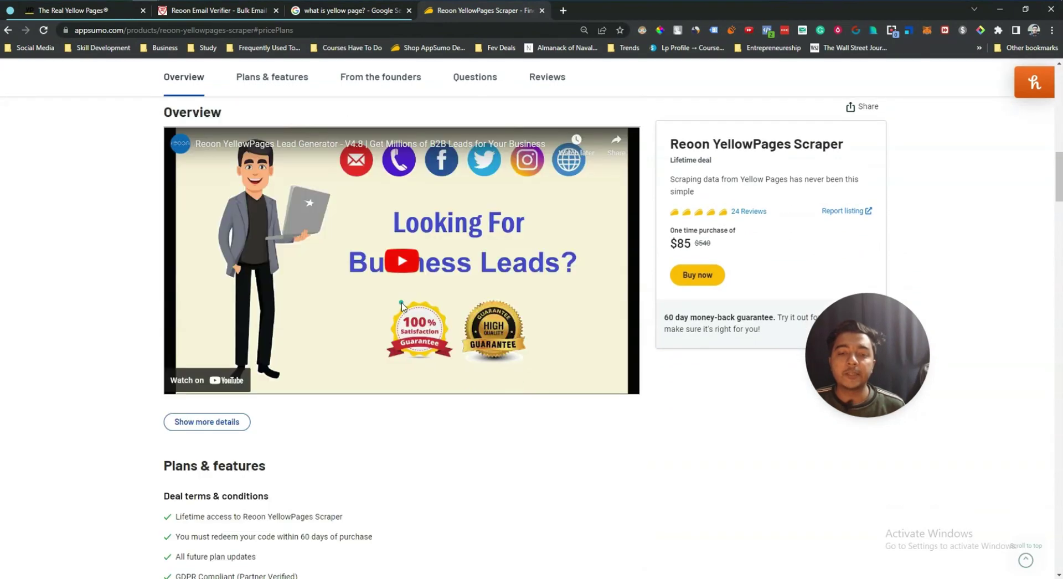
scroll(529, 280, "up", 2)
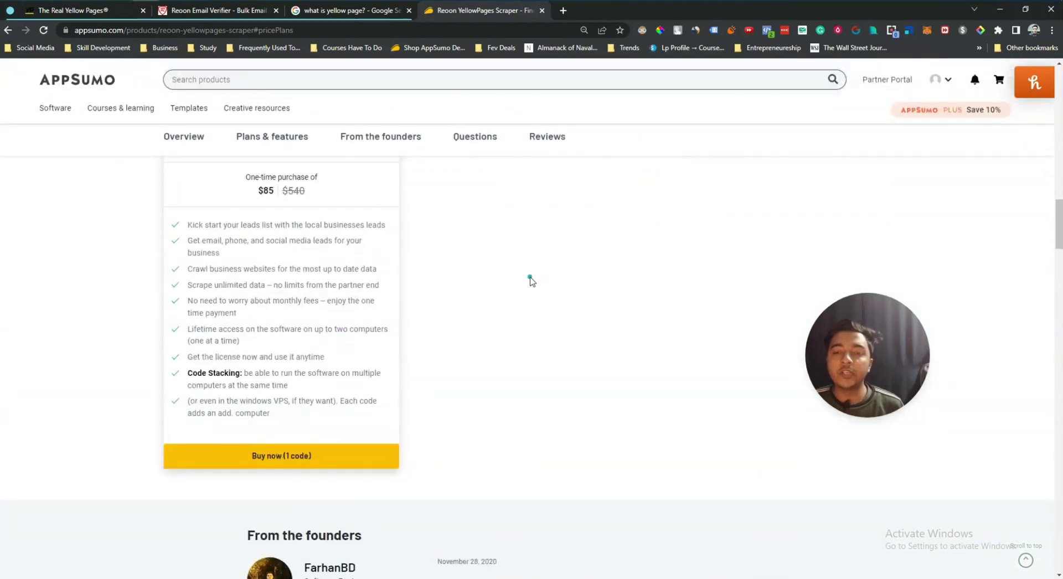
scroll(515, 316, "up", 6)
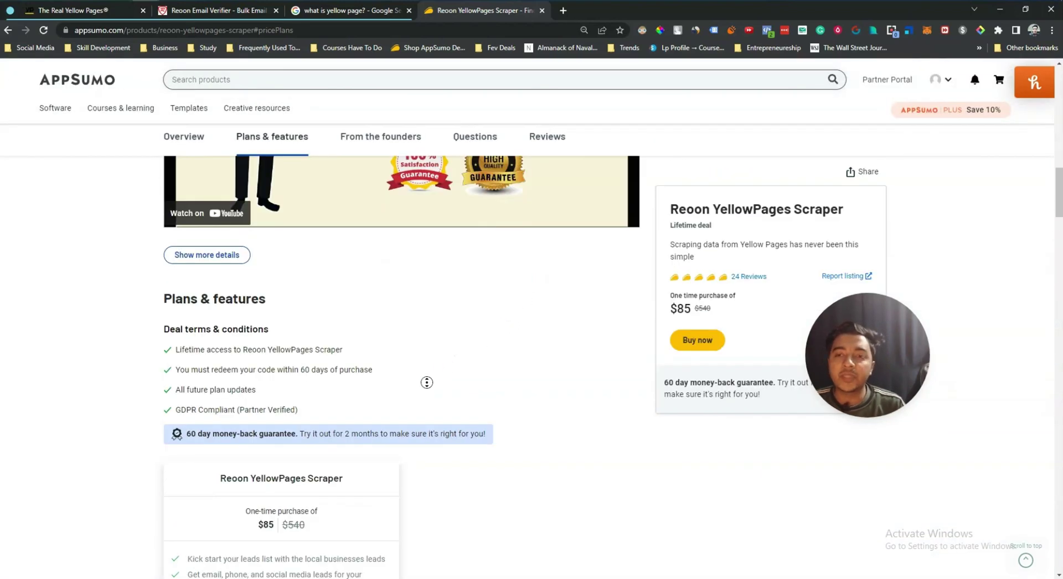
scroll(427, 382, "up", 10)
double_click(182, 177)
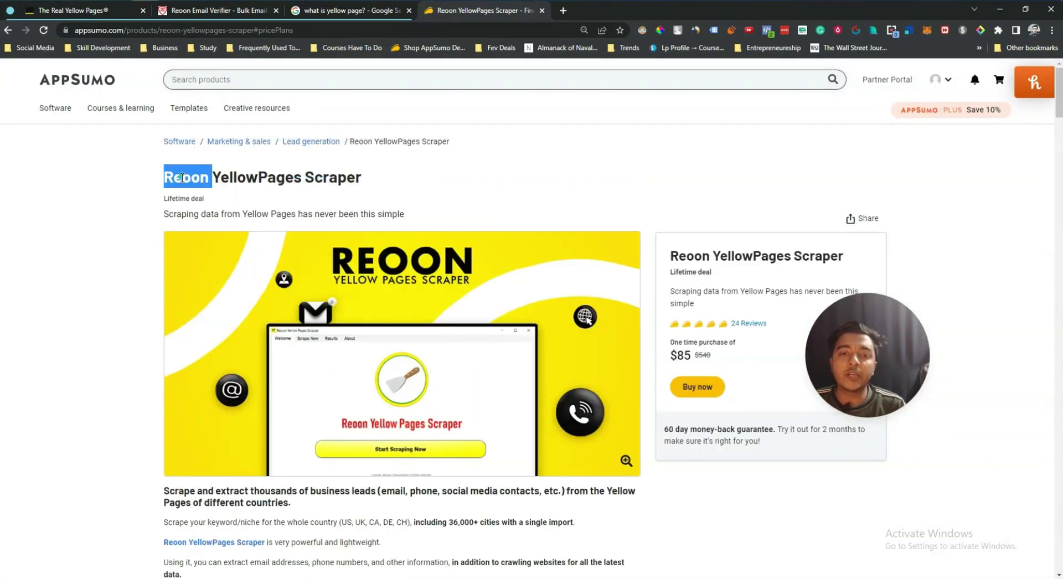
left_click(182, 177)
Step: Start the Miami dentist scrape with website crawling kept enabled, then pause it
left_click(368, 197)
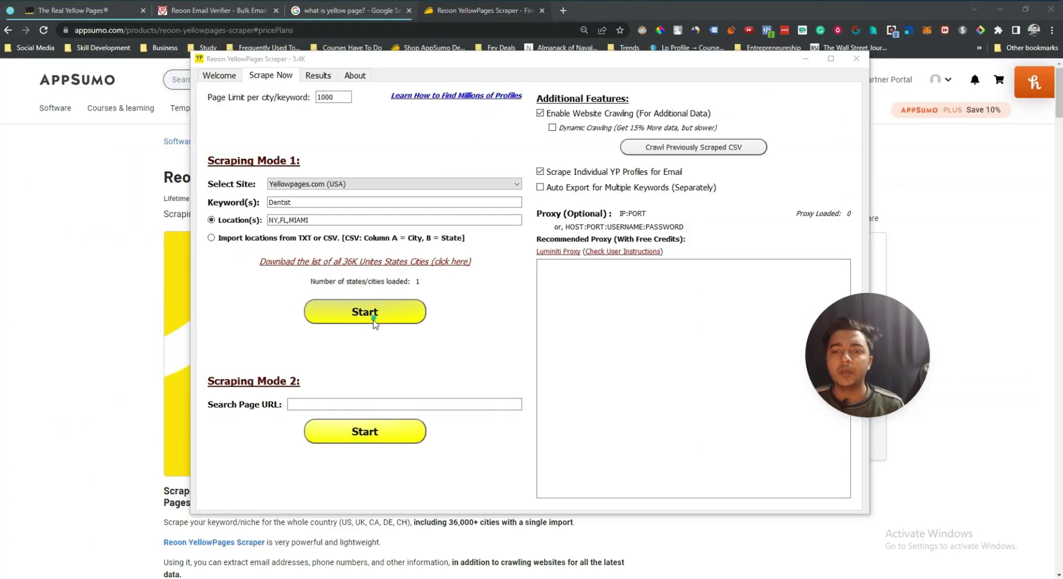
left_click(374, 321)
left_click(571, 317)
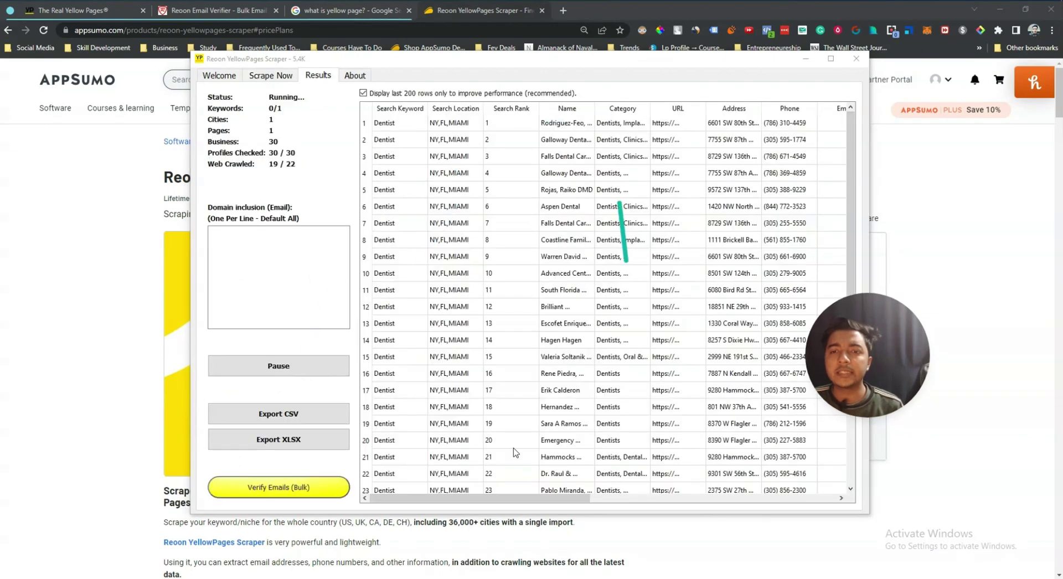
scroll(522, 299, "down", 2)
scroll(522, 299, "up", 2)
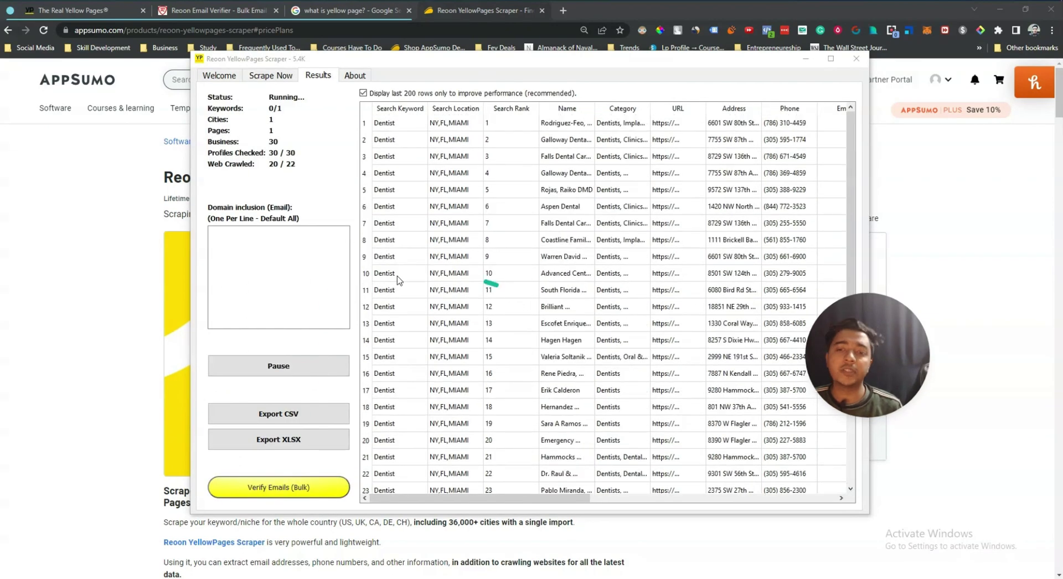
left_click(296, 373)
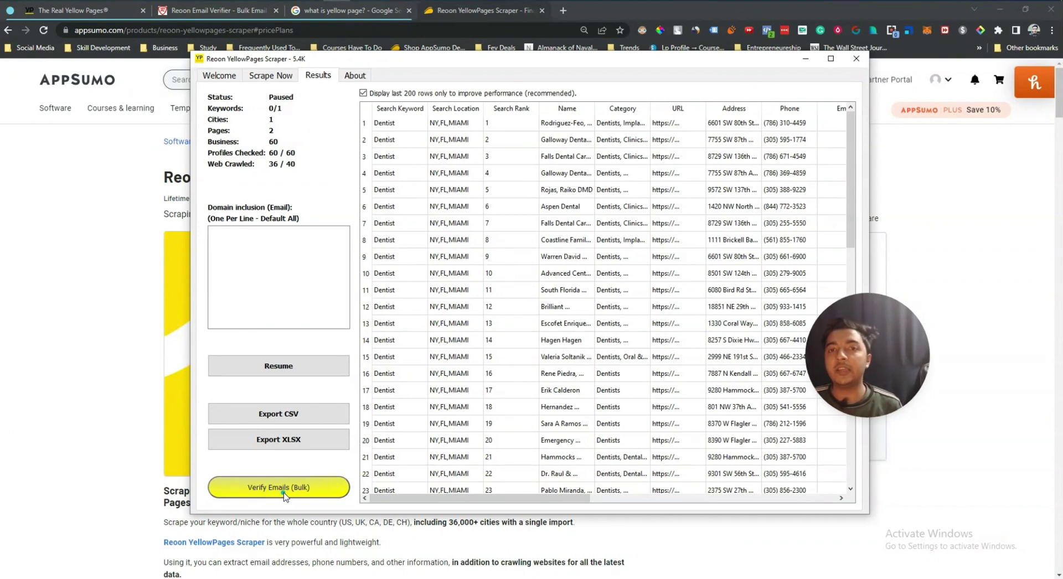
Step: View the Reoon Email Verifier bulk pricing page, then return to the YellowPages Scraper deal tab
left_click(283, 491)
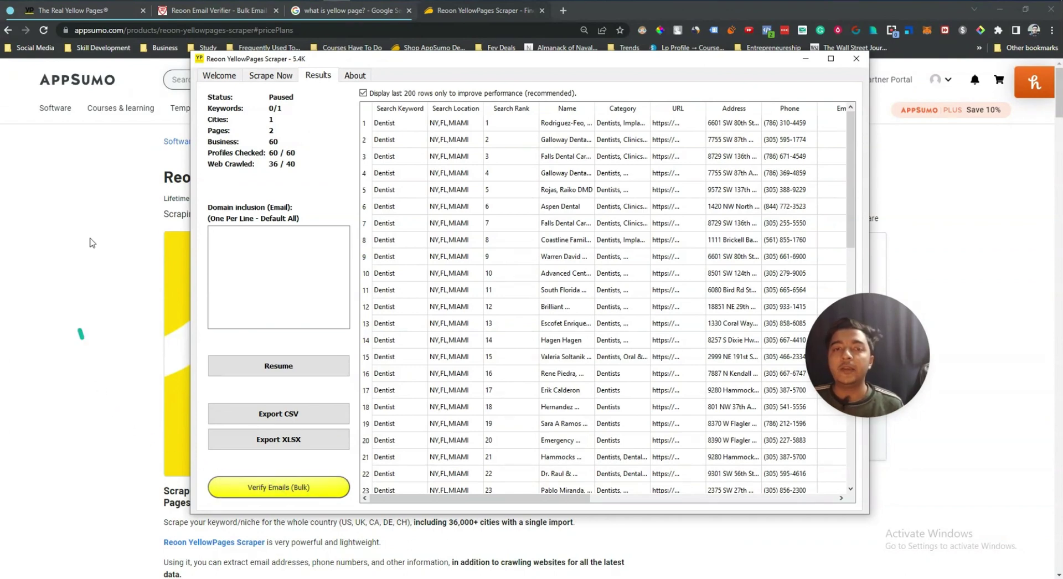
left_click(207, 18)
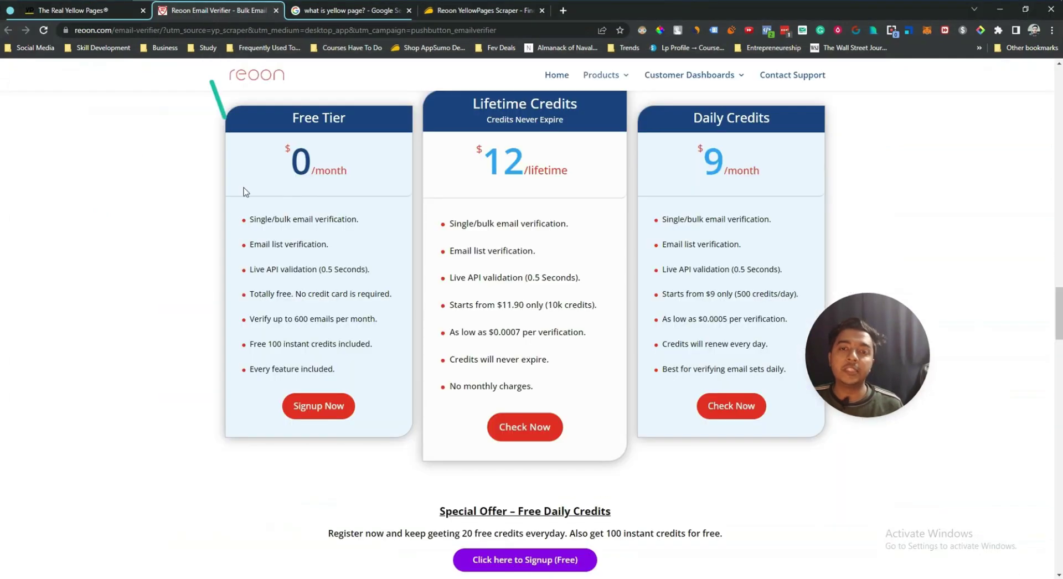
scroll(176, 355, "up", 3)
scroll(155, 166, "down", 3)
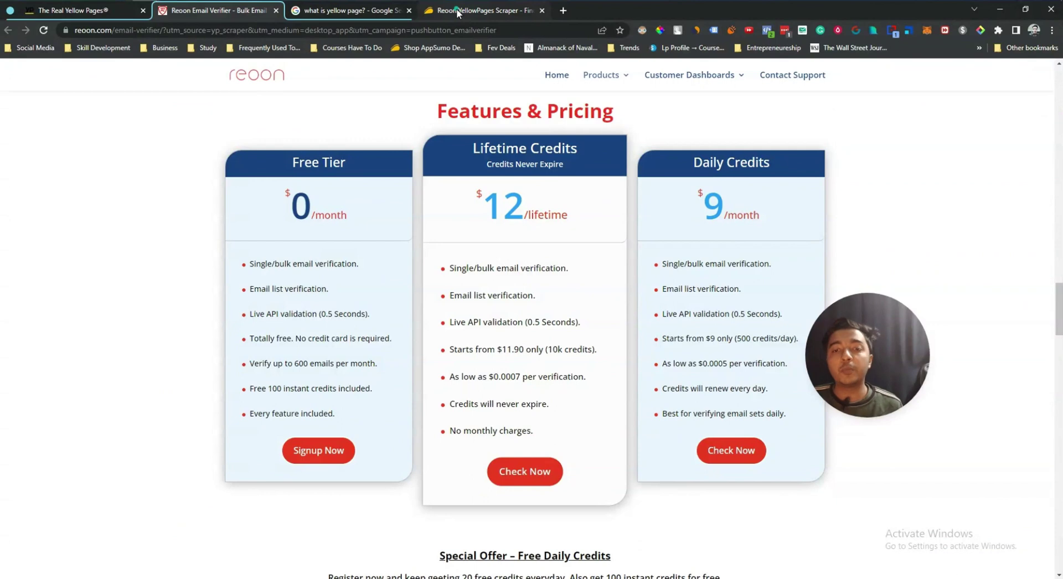
left_click(456, 9)
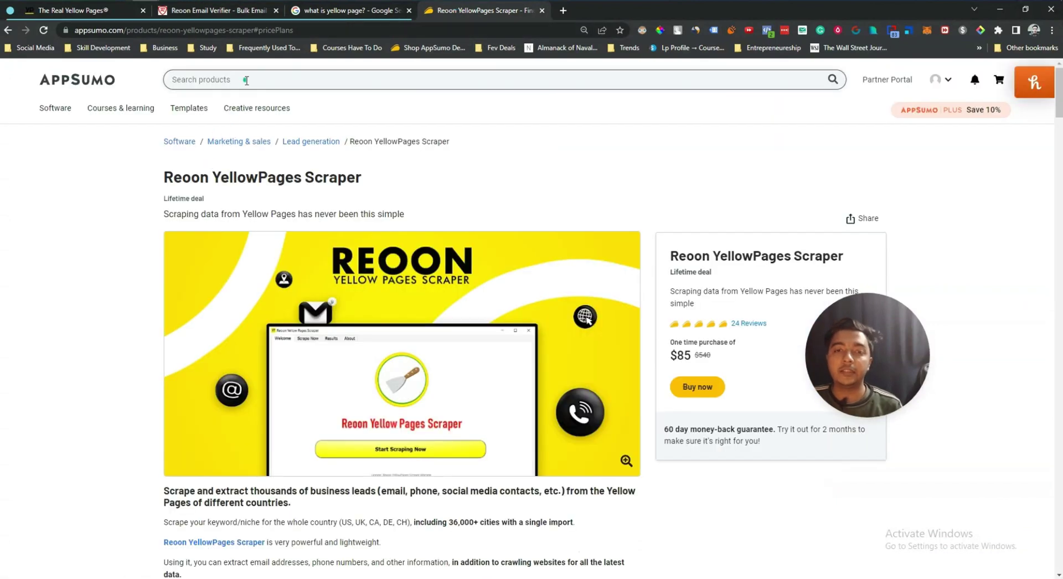
Step: Search AppSumo for 'reoo' and open the Reoon Email Verifier $79 lifetime deal
left_click(247, 80)
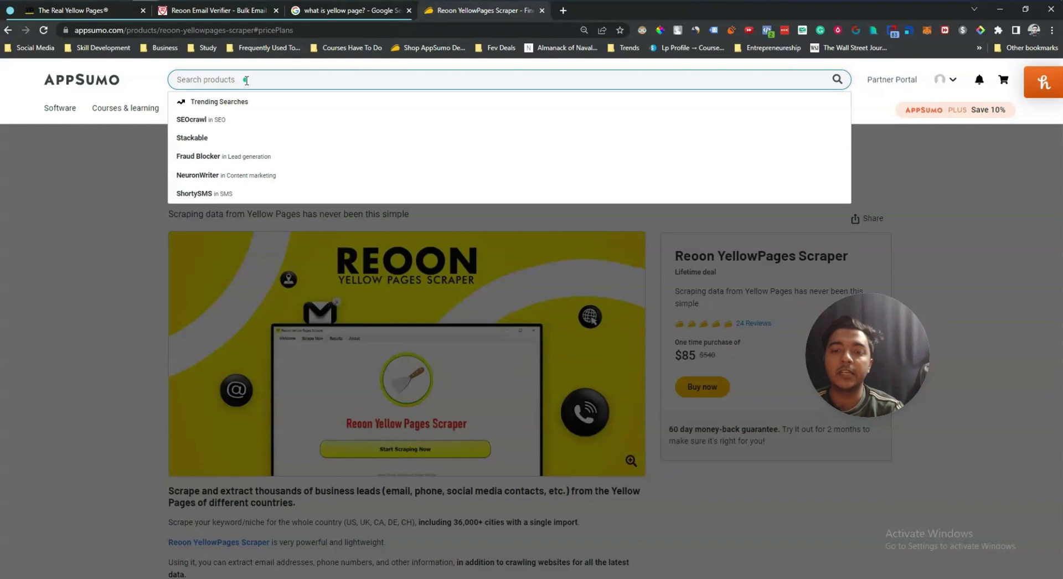
type("reoo")
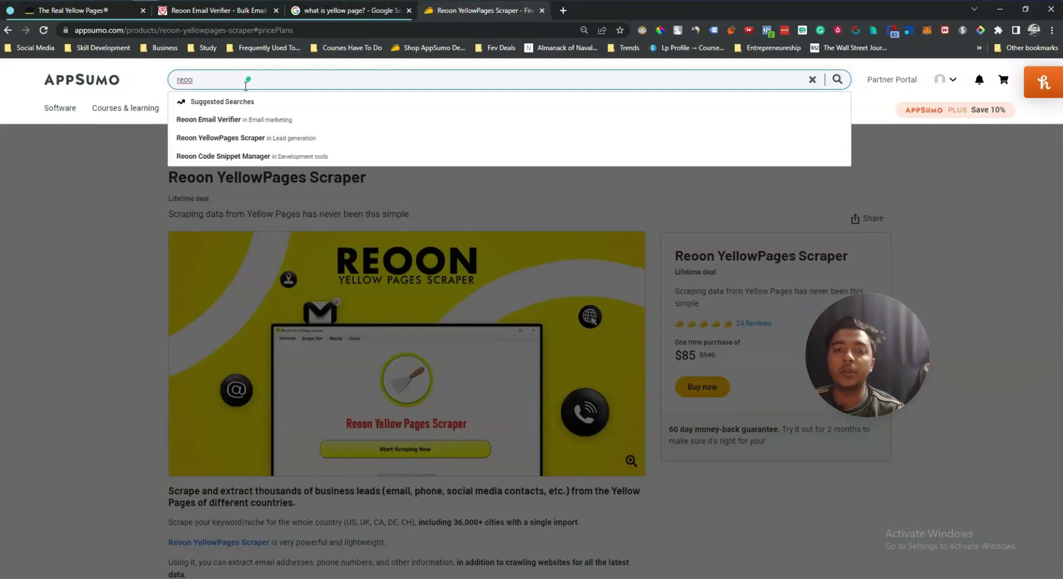
left_click(219, 121)
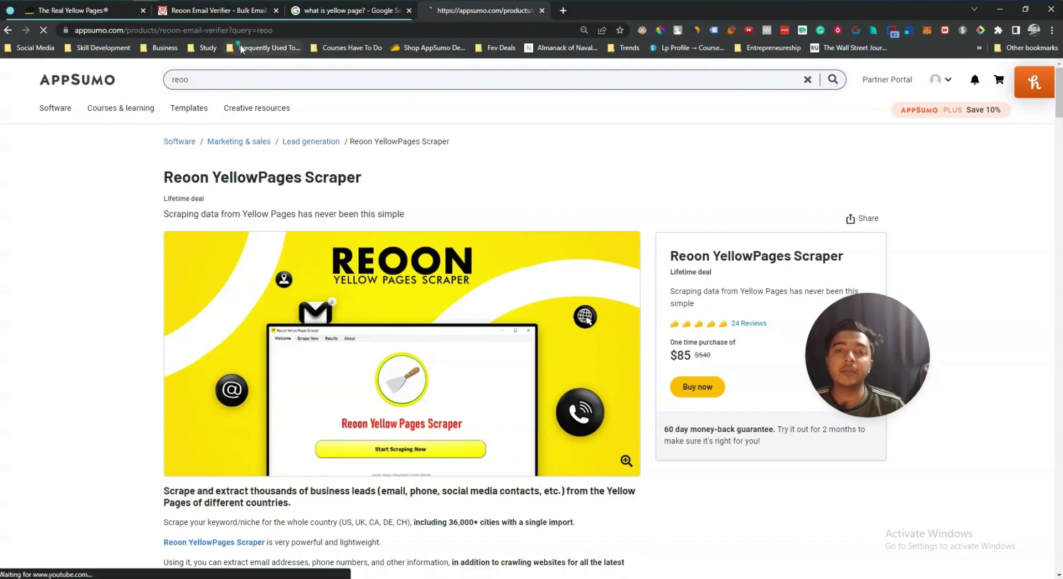
scroll(357, 258, "down", 3)
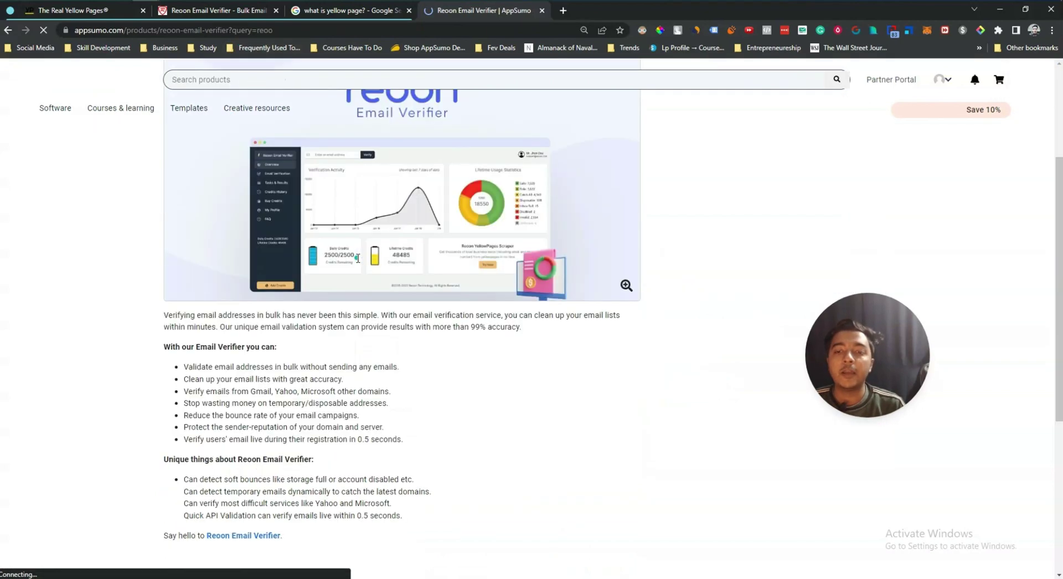
scroll(358, 258, "down", 4)
scroll(707, 280, "up", 5)
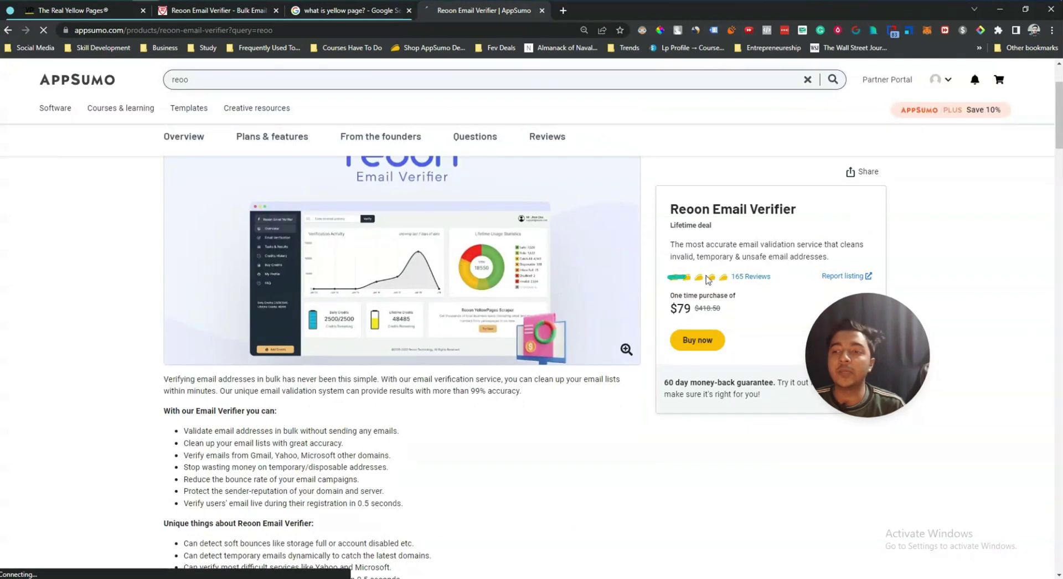
Step: Jump to the 165 reviews and scroll through them
left_click(743, 276)
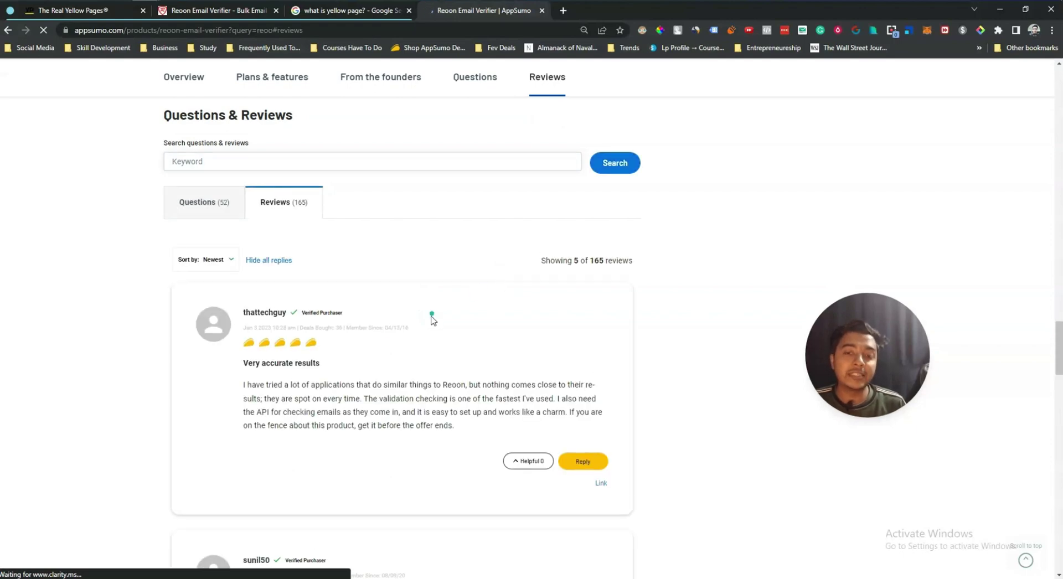
scroll(433, 320, "down", 4)
scroll(433, 320, "down", 15)
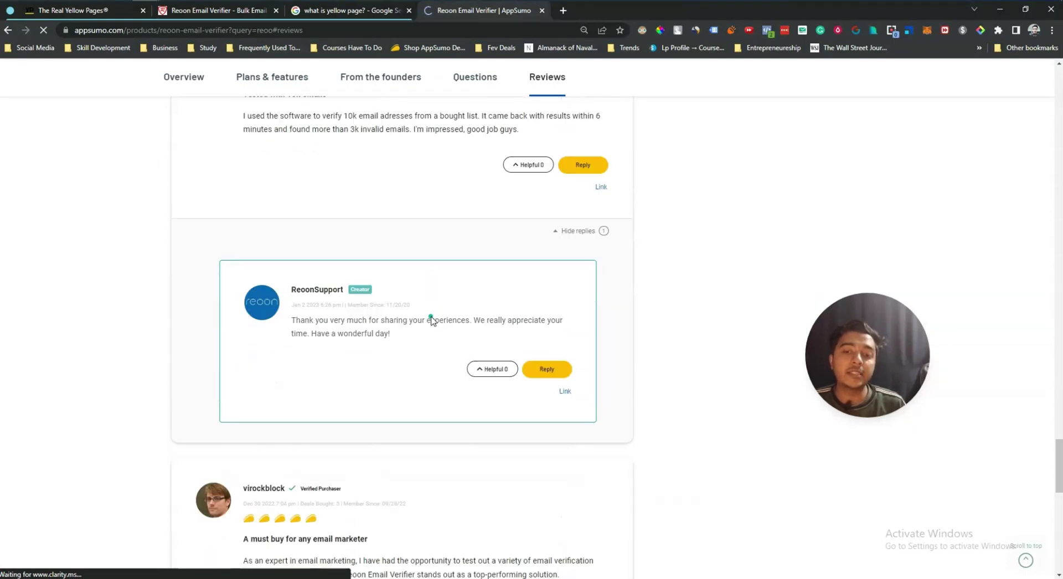
scroll(433, 357, "down", 4)
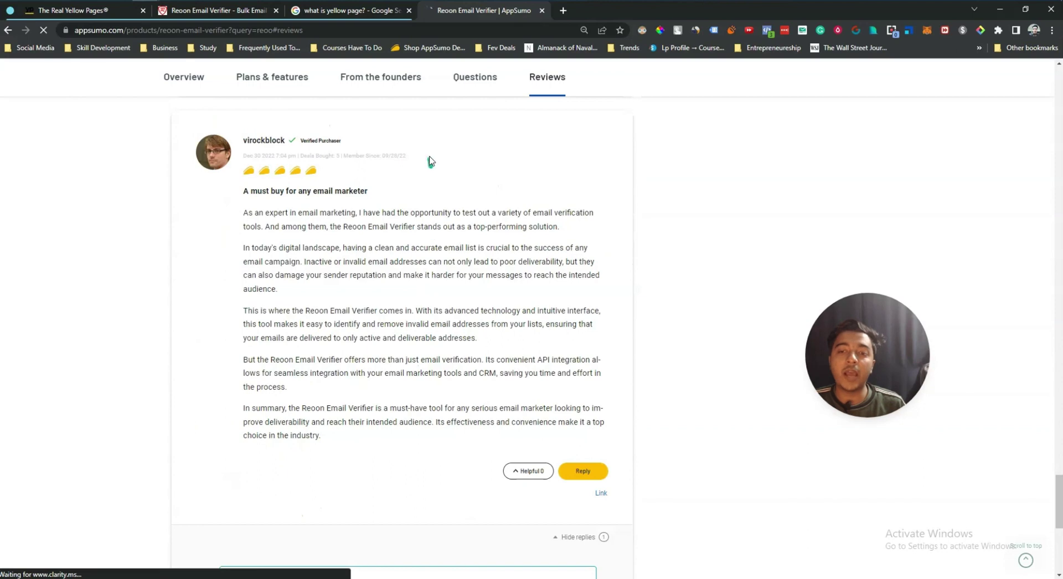
scroll(433, 310, "up", 15)
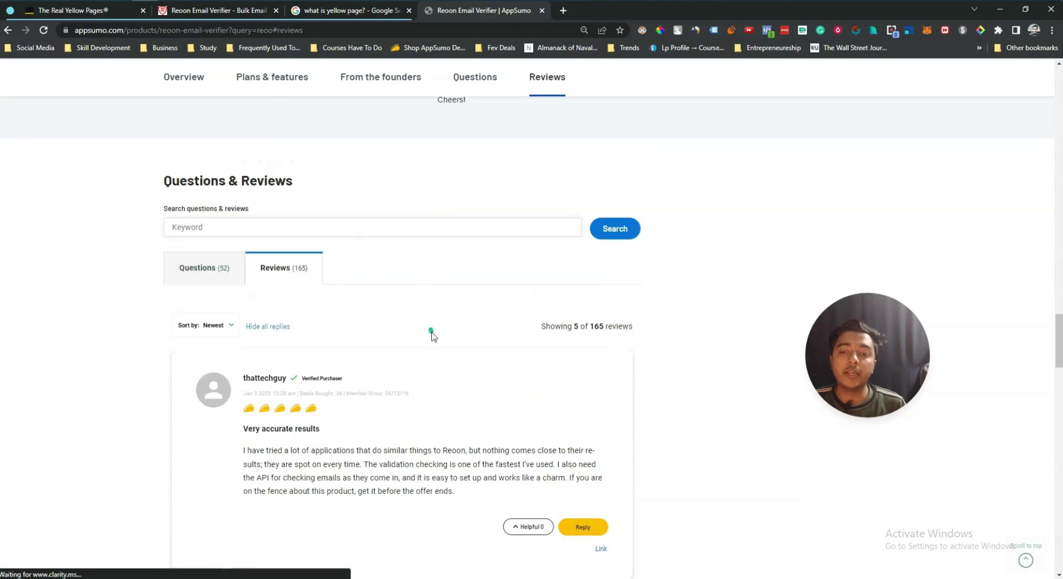
scroll(431, 332, "up", 20)
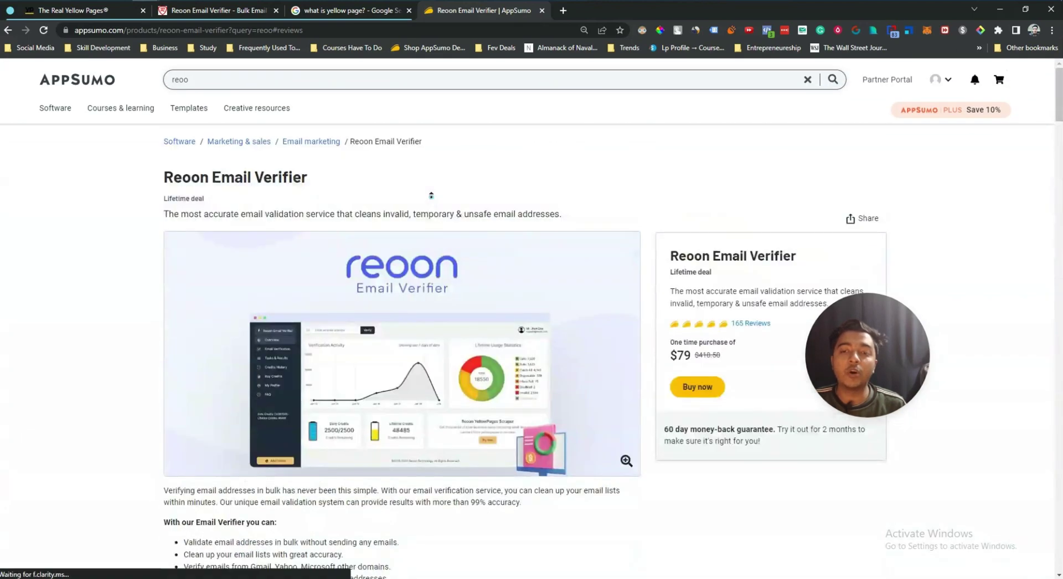